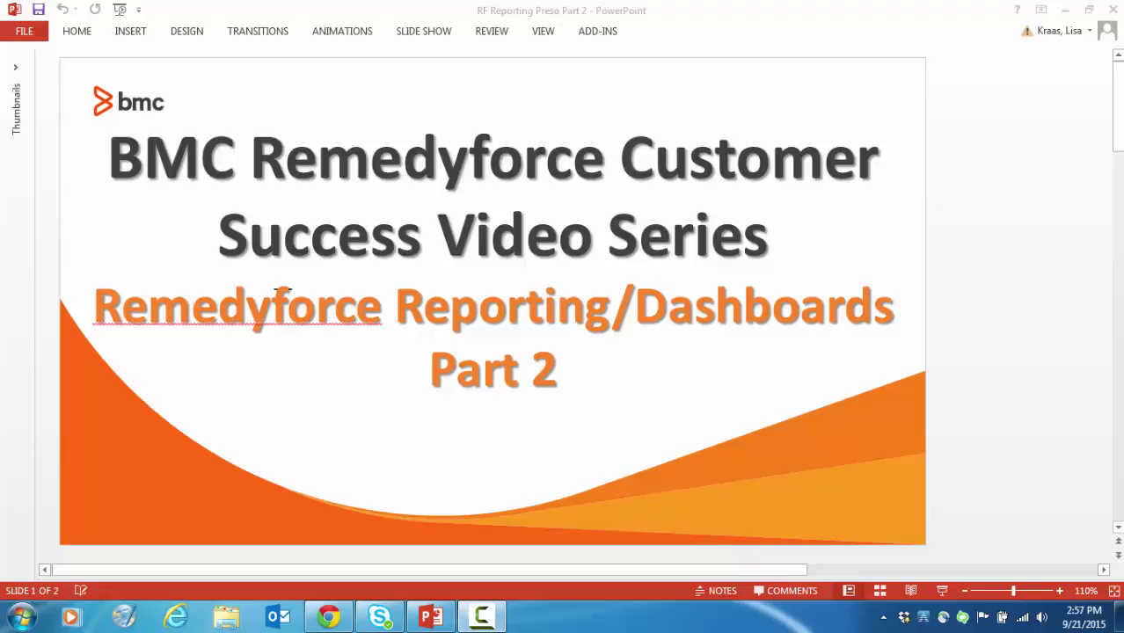
Switch to Remedyforce in Chrome, open the Reports & Dashboards page, and widen its folder list to show the full names.
key(alt+Tab)
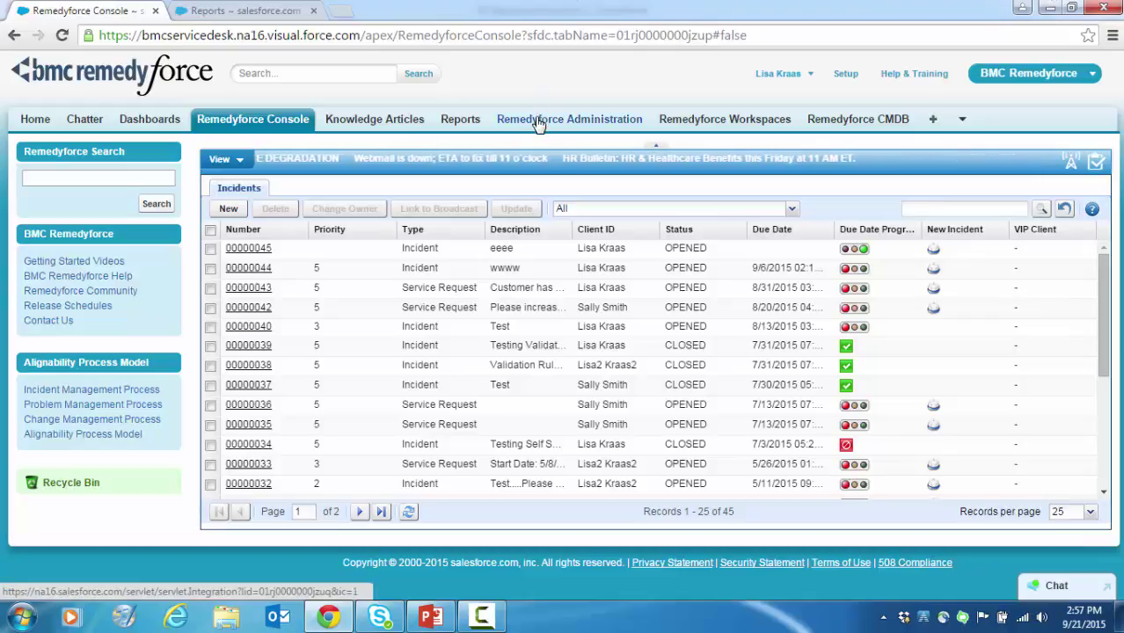
click(139, 128)
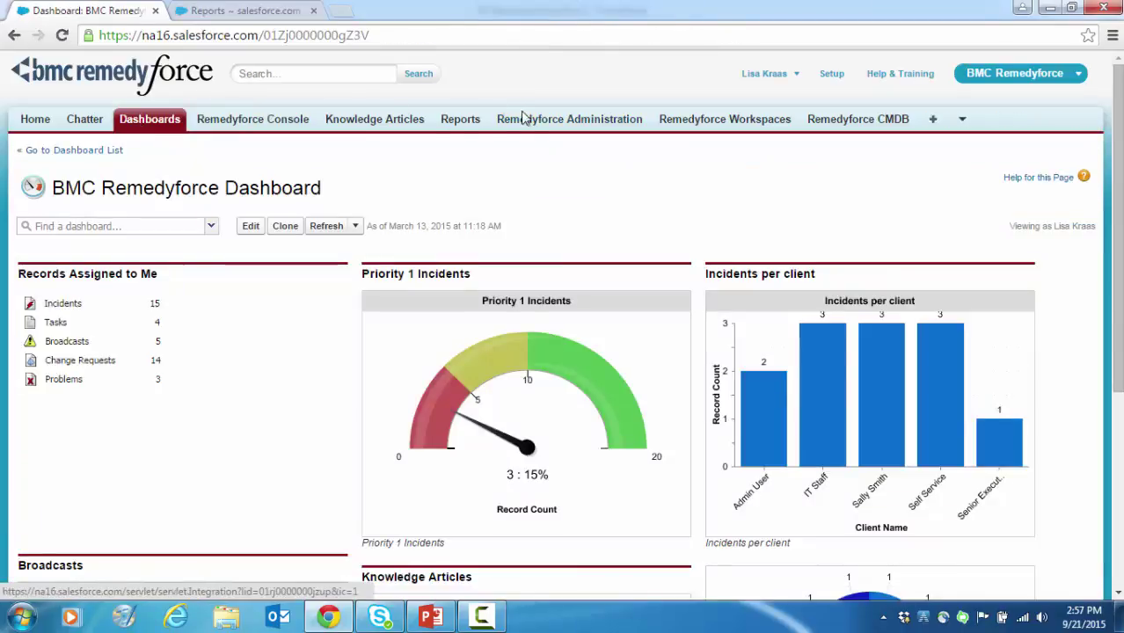
click(453, 121)
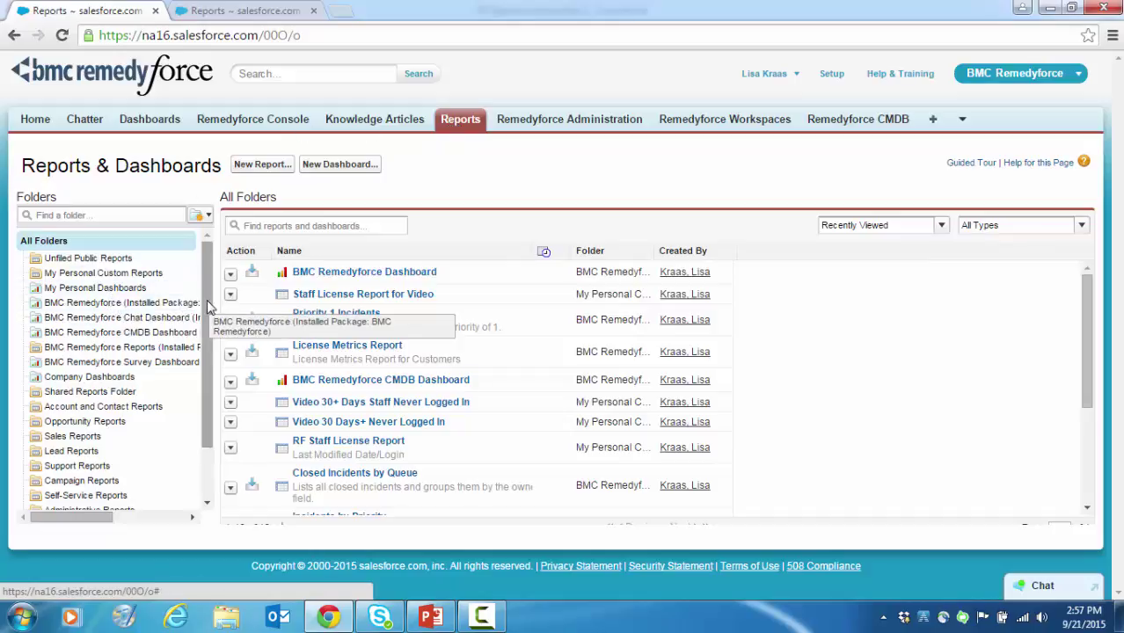
drag(211, 303, 360, 307)
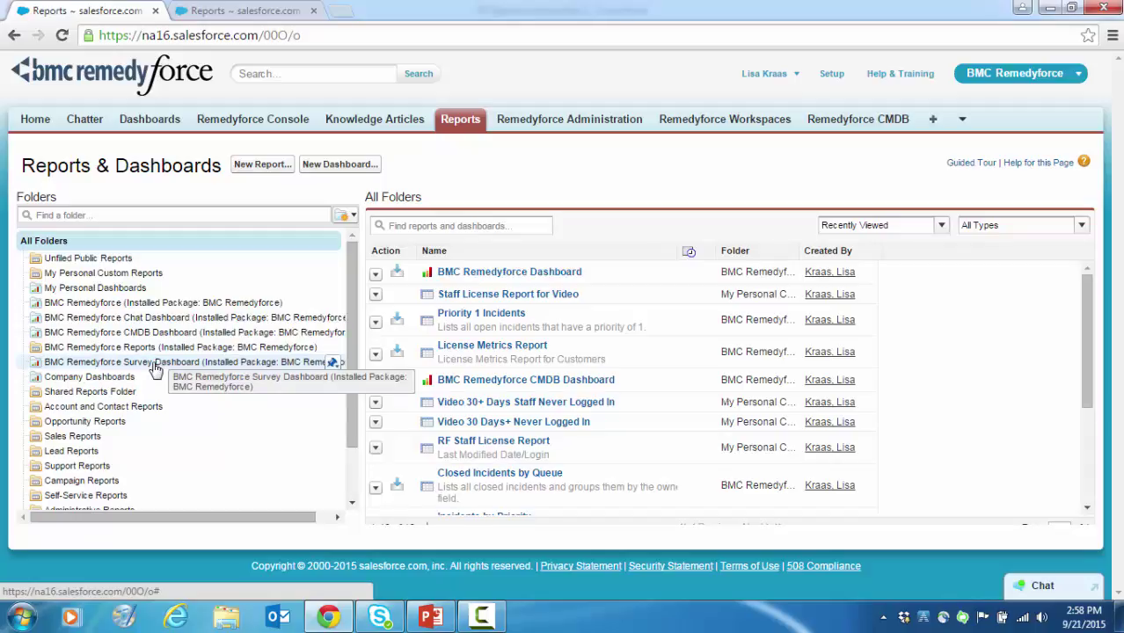
Open the BMC Remedyforce Dashboard from the BMC Remedyforce installed package folder and look over its components.
click(128, 304)
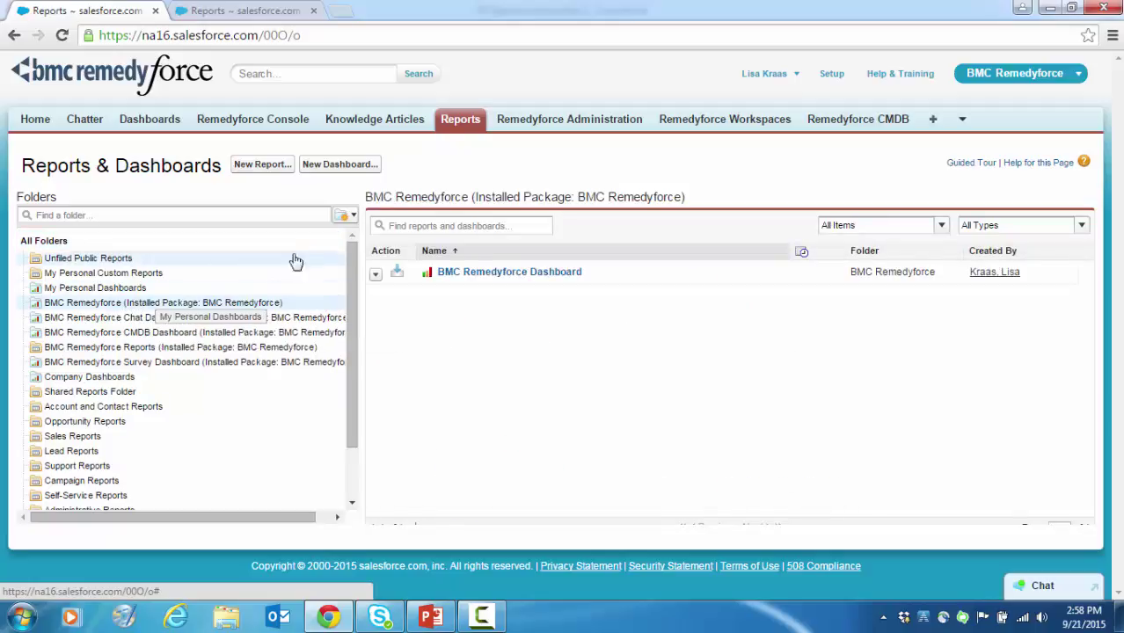
click(500, 275)
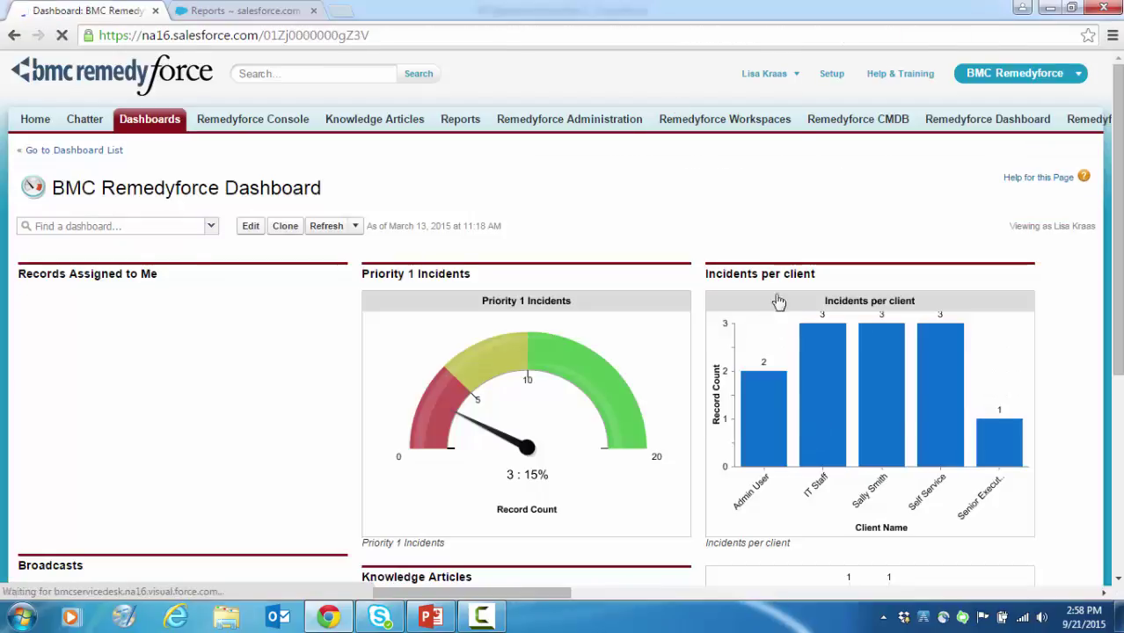
scroll(712, 200, down, 1)
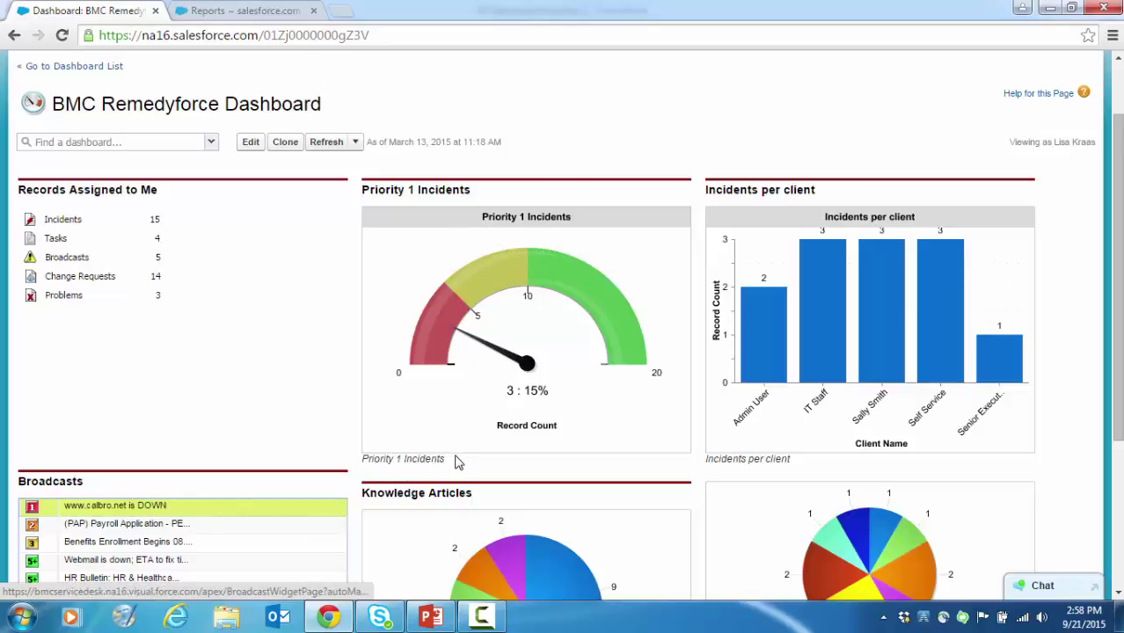
Try out a donut chart without values for the dashboard's Knowledge Articles component, discarding the change and closing the editor unsaved.
click(249, 142)
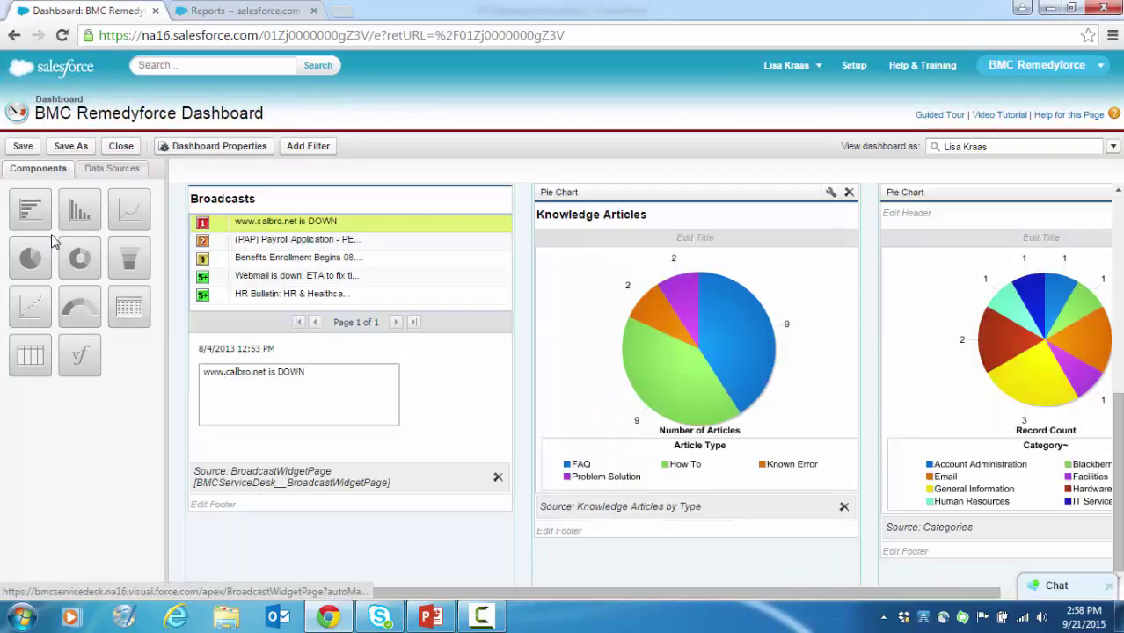
click(107, 170)
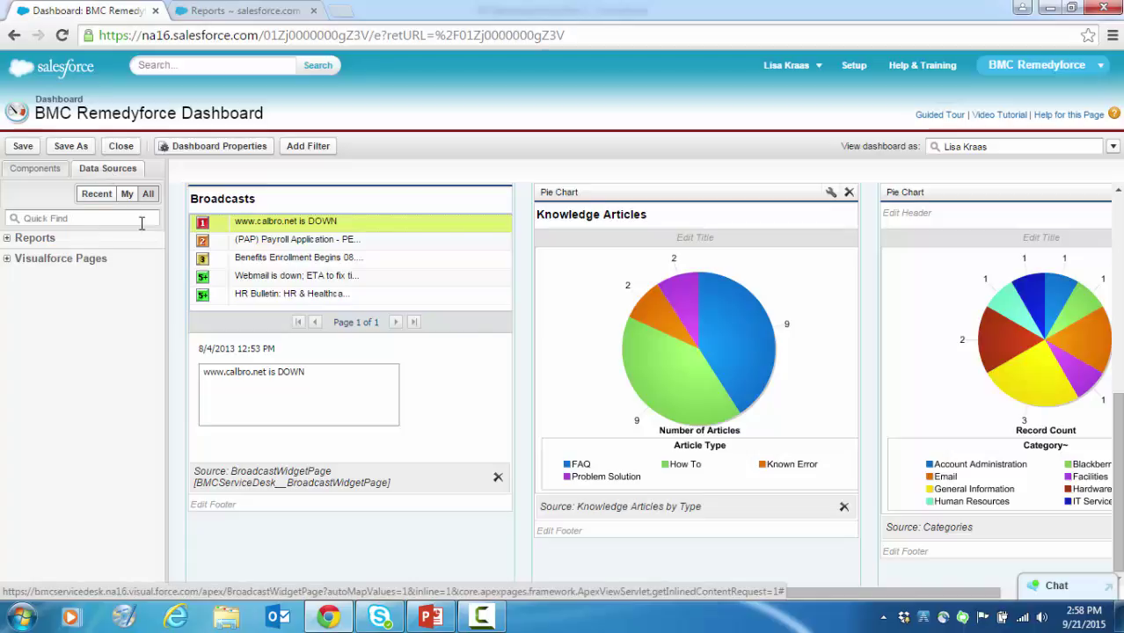
click(831, 193)
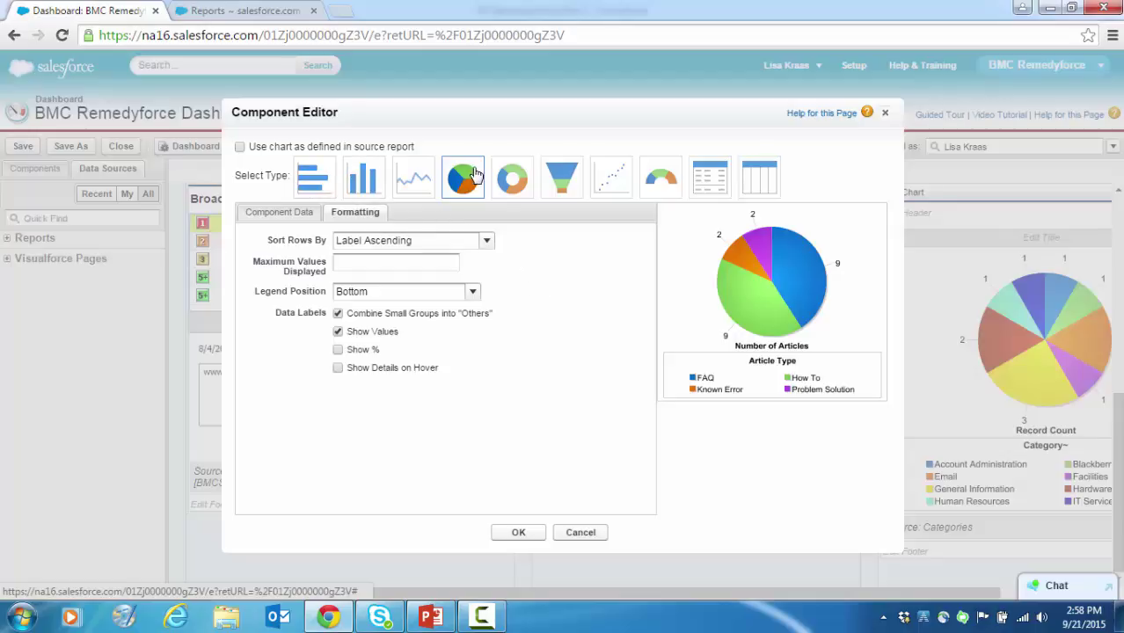
click(508, 178)
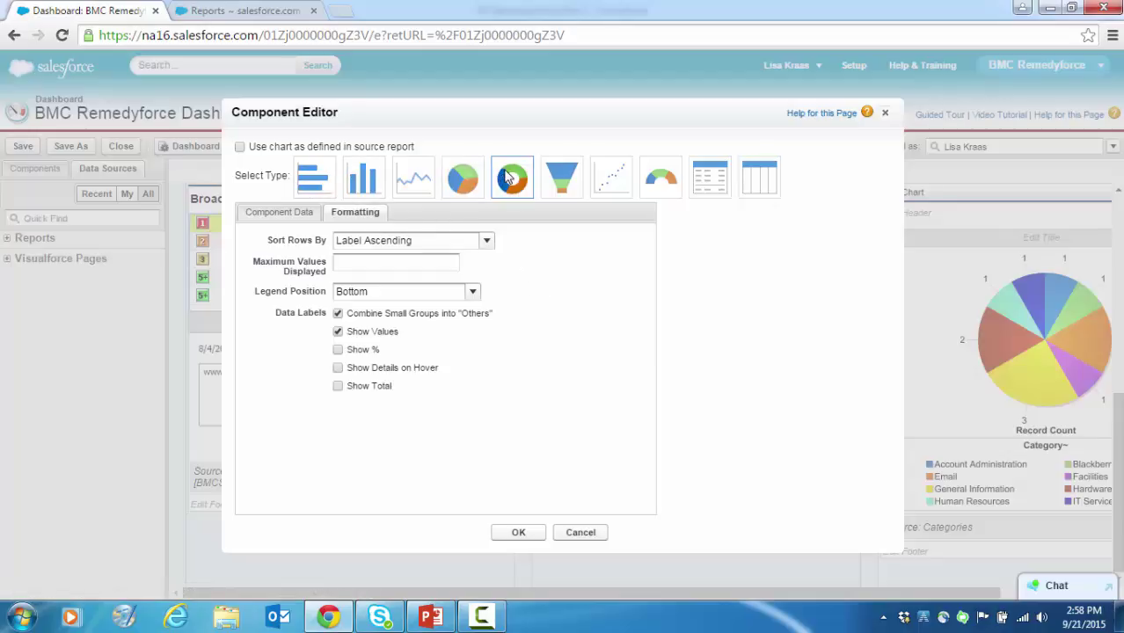
click(338, 332)
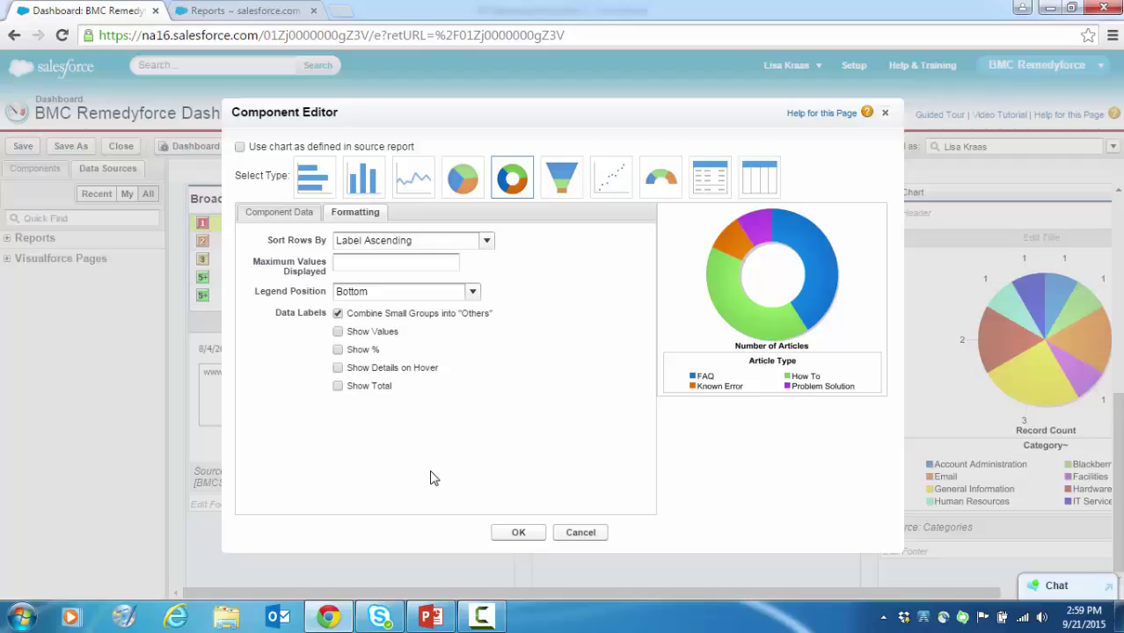
click(594, 533)
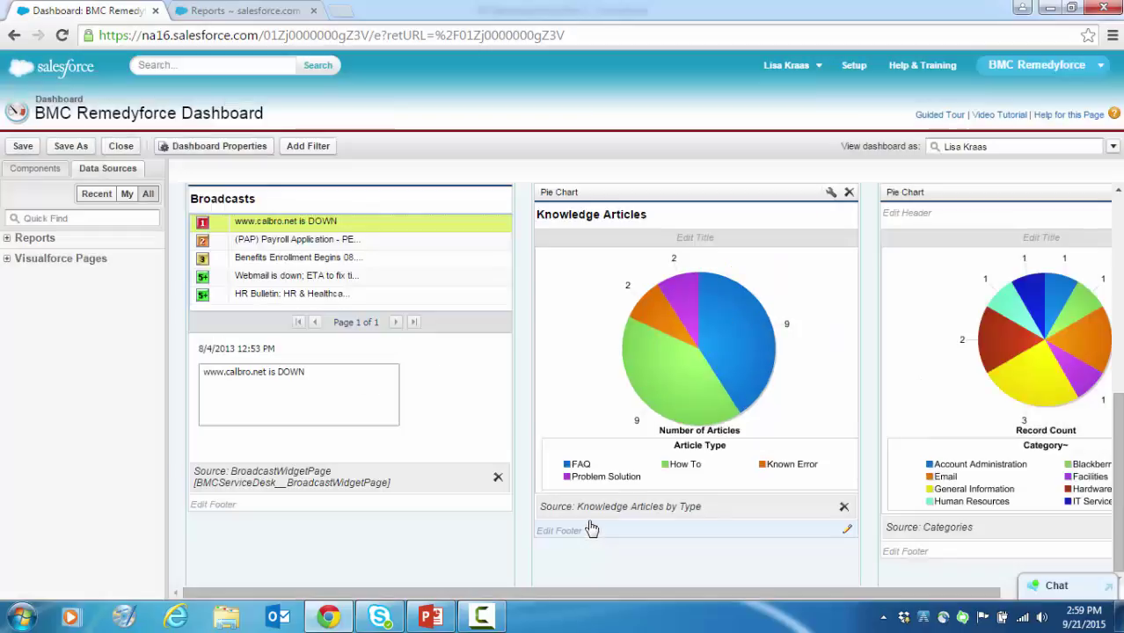
click(121, 146)
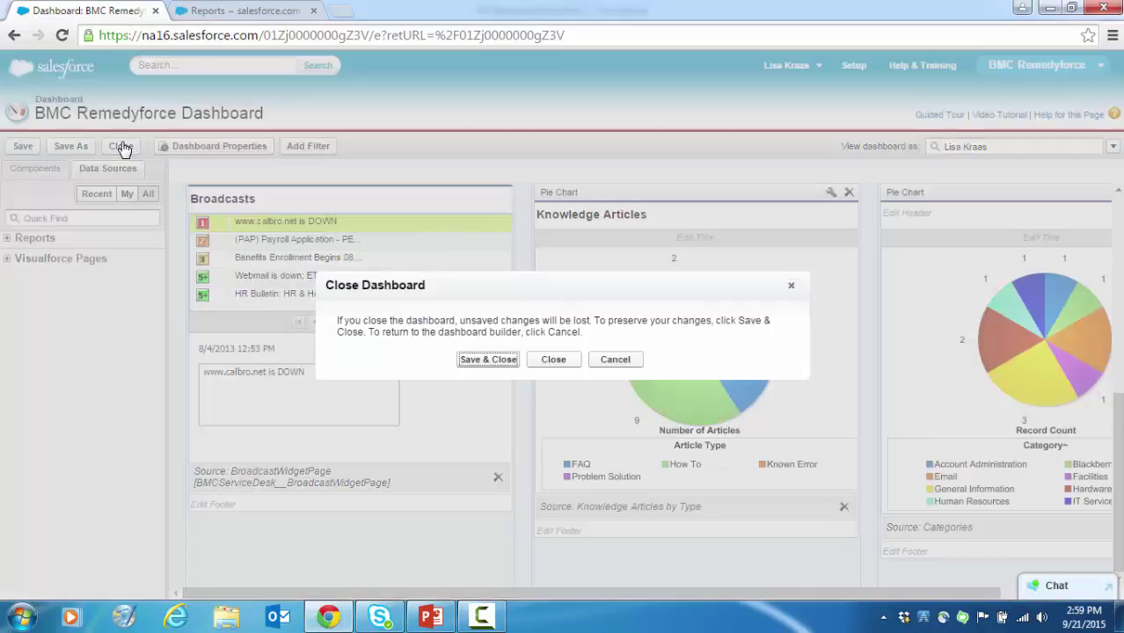
click(553, 359)
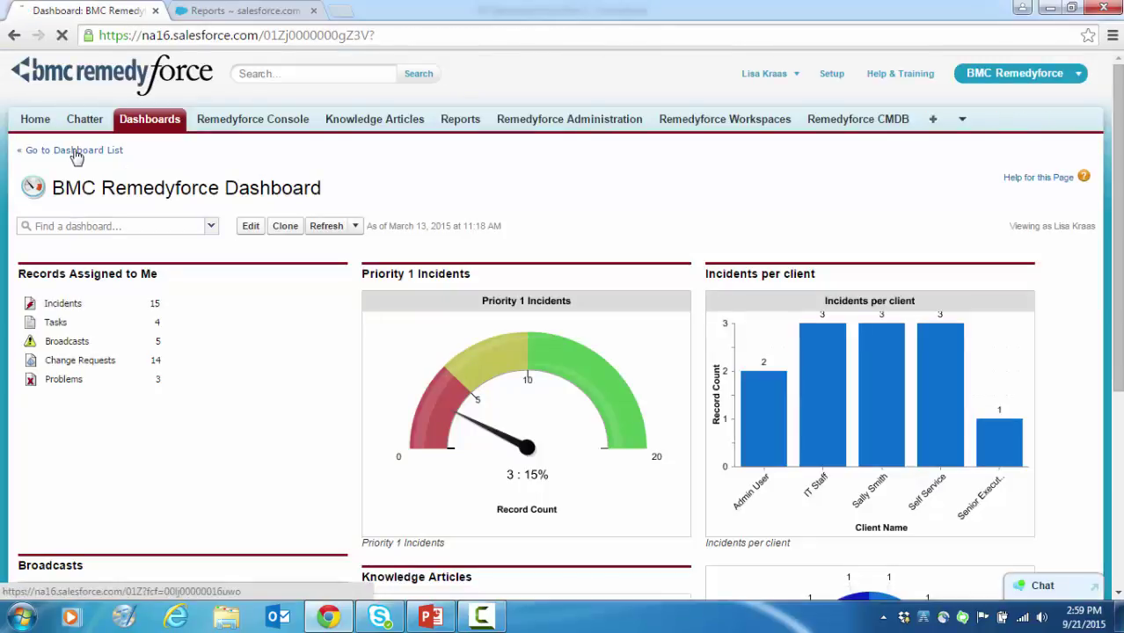
Create a new dashboard from the dashboard list and add a gauge component to its first column.
click(77, 150)
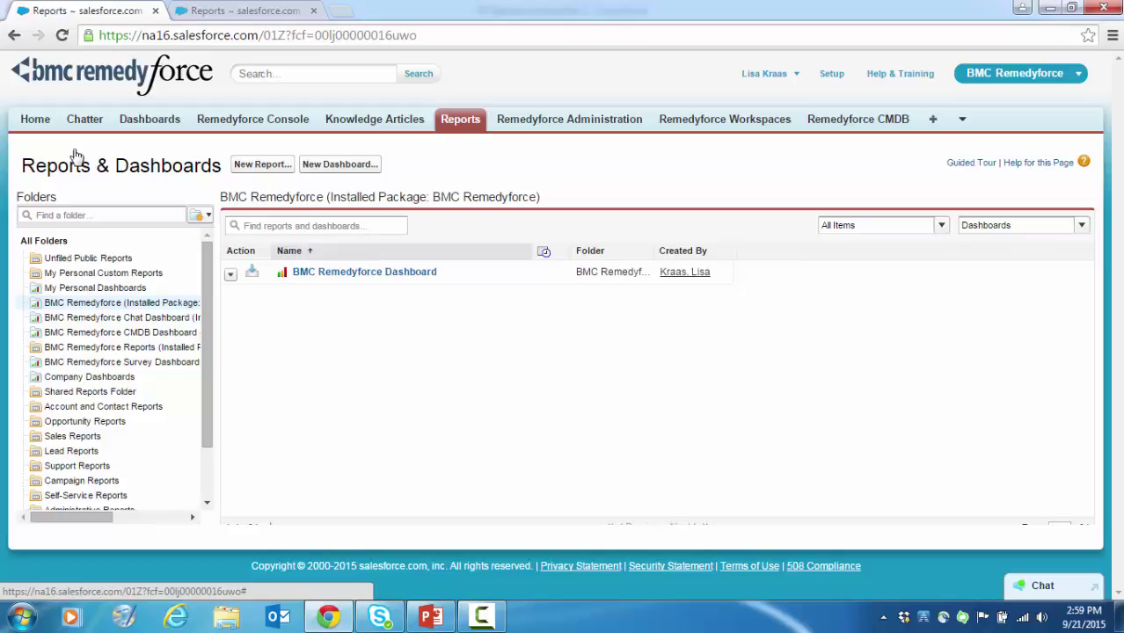
click(360, 169)
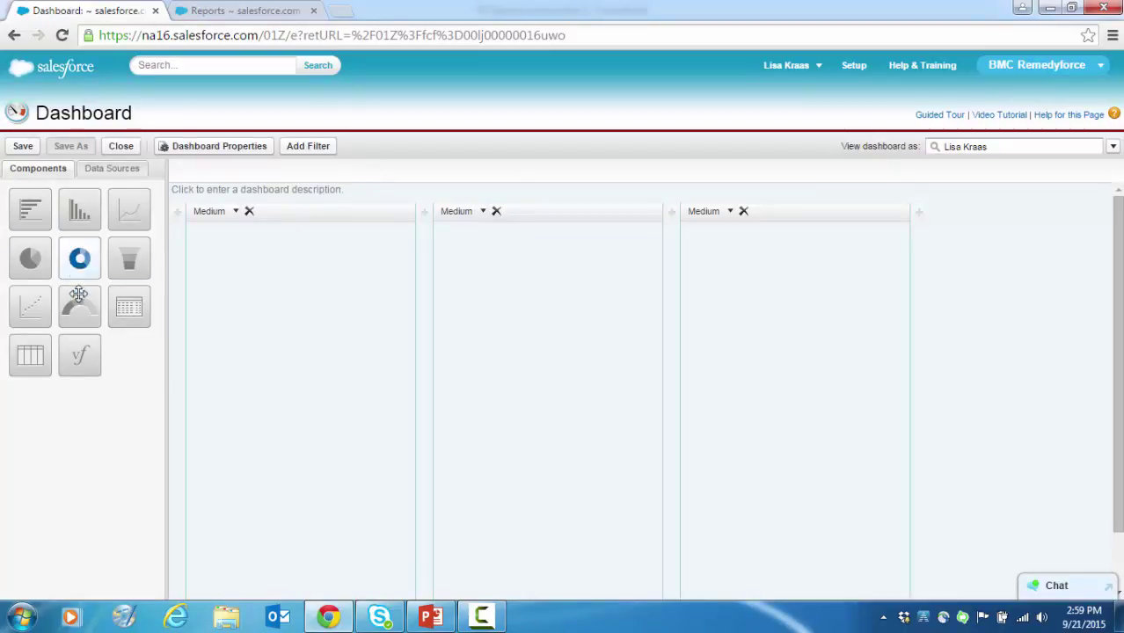
drag(79, 305, 335, 316)
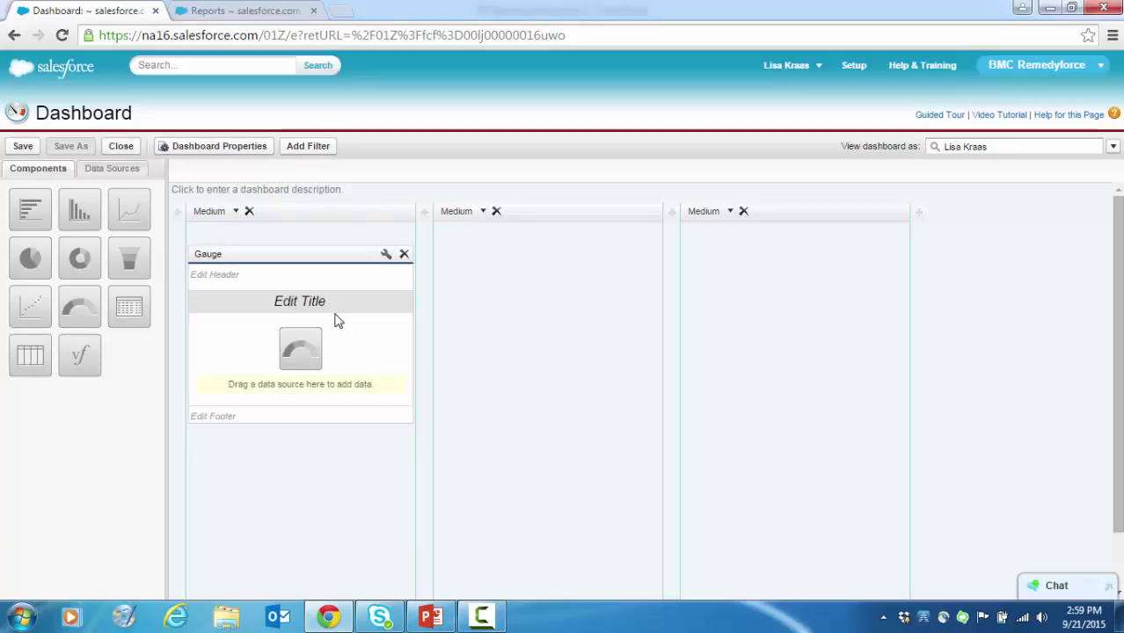
Try to use Staff License Report for Video from My Personal Custom Reports as the gauge's data source.
click(109, 170)
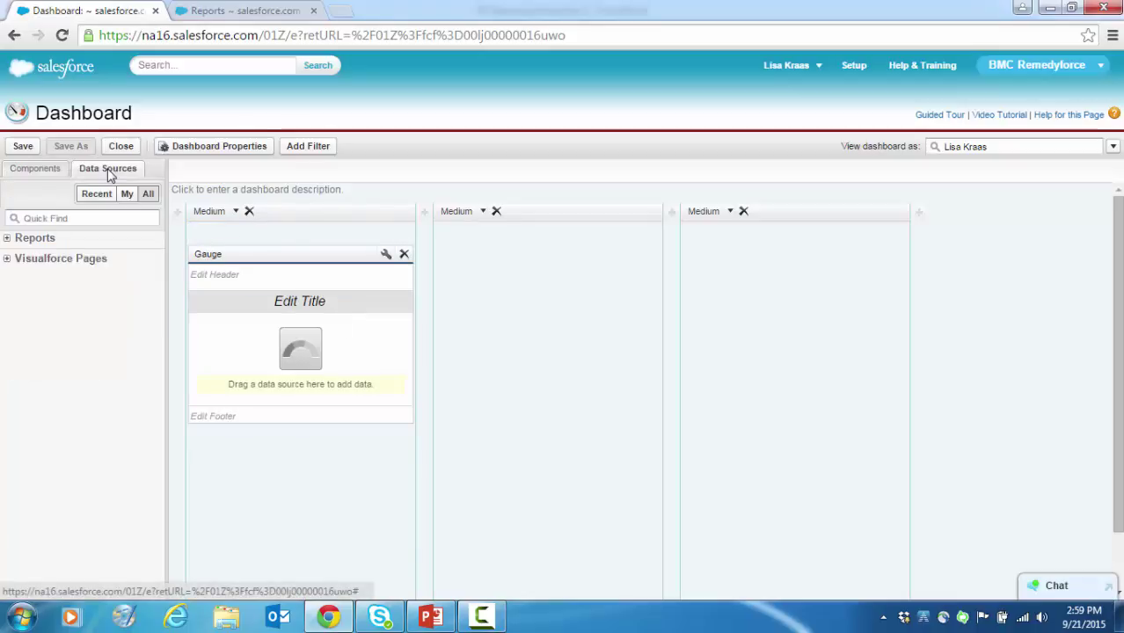
click(7, 238)
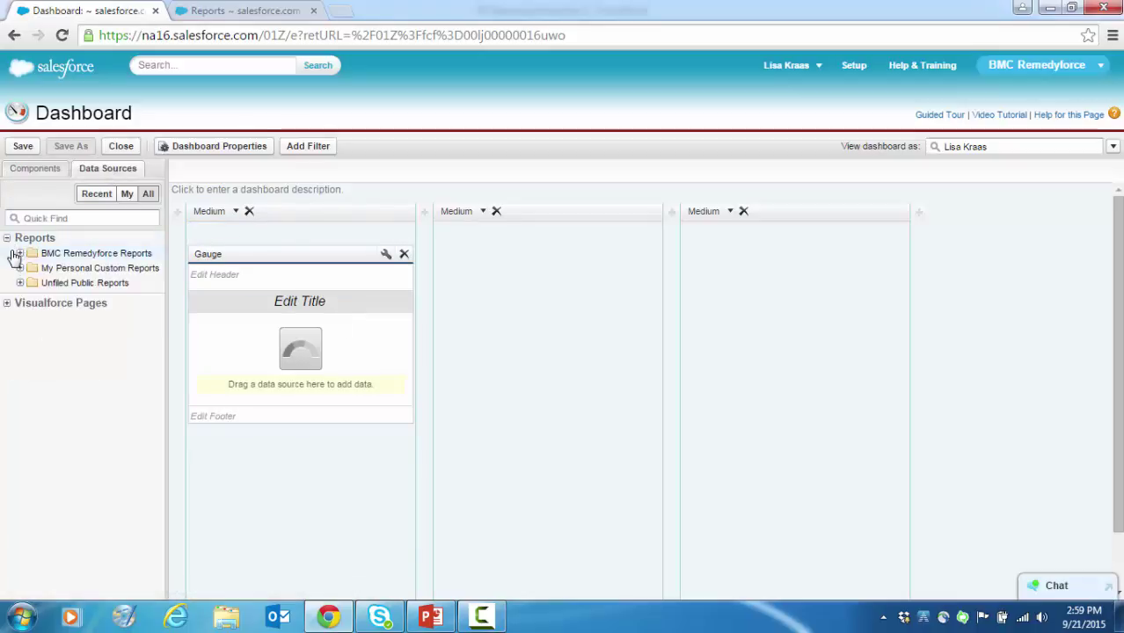
click(19, 268)
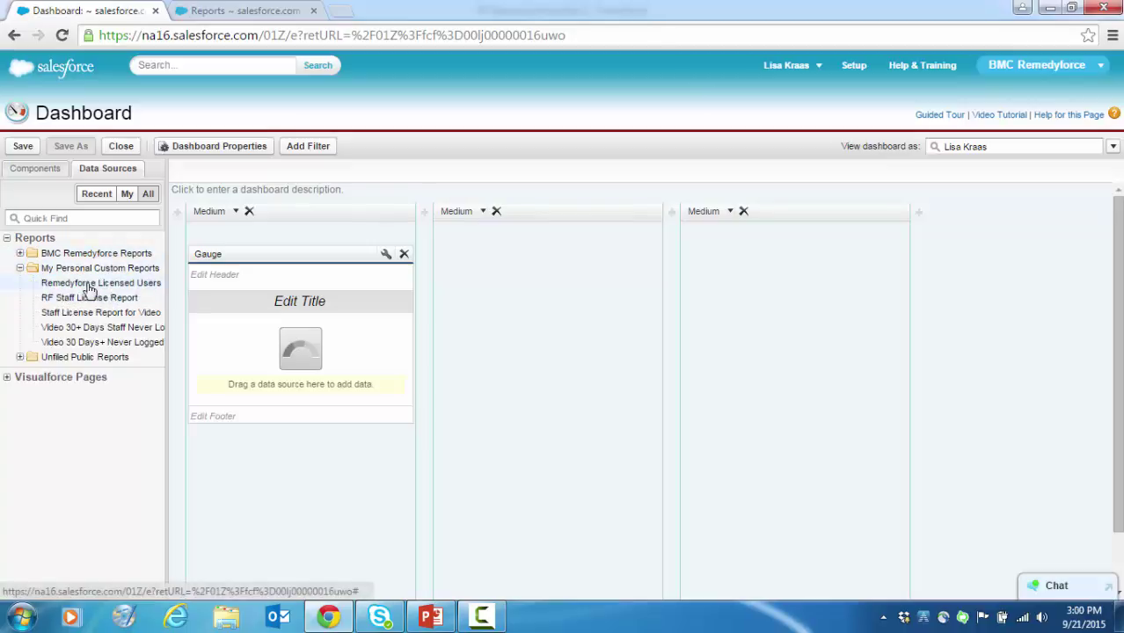
drag(77, 314, 320, 378)
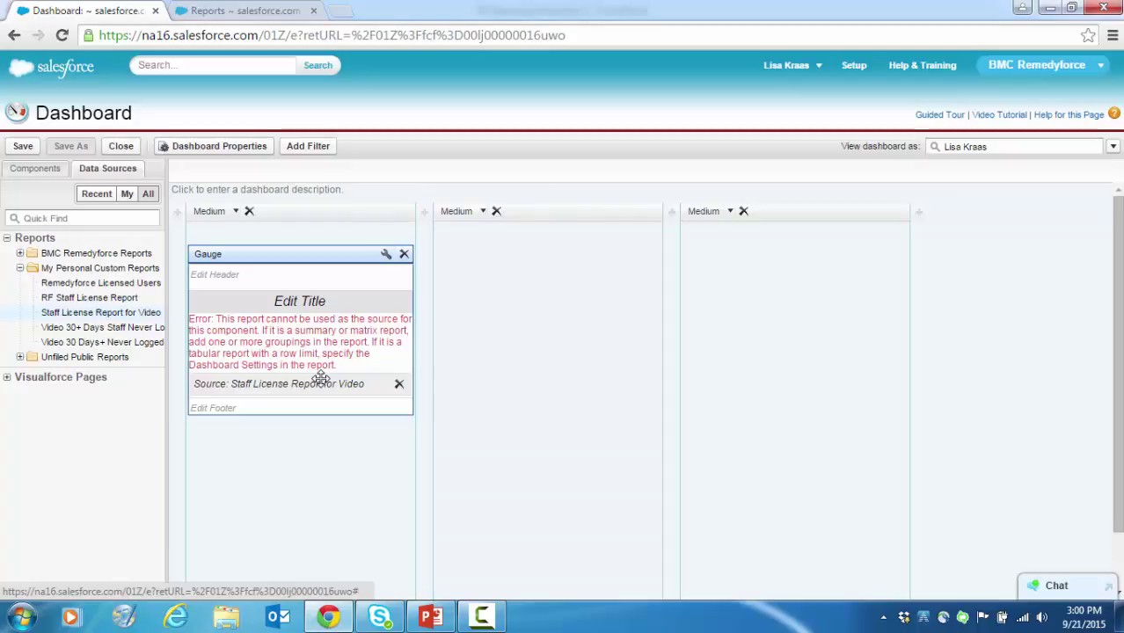
Customize the Staff License Report for Video by grouping its rows by the ServiceDesk Staff field, and save the report.
click(247, 14)
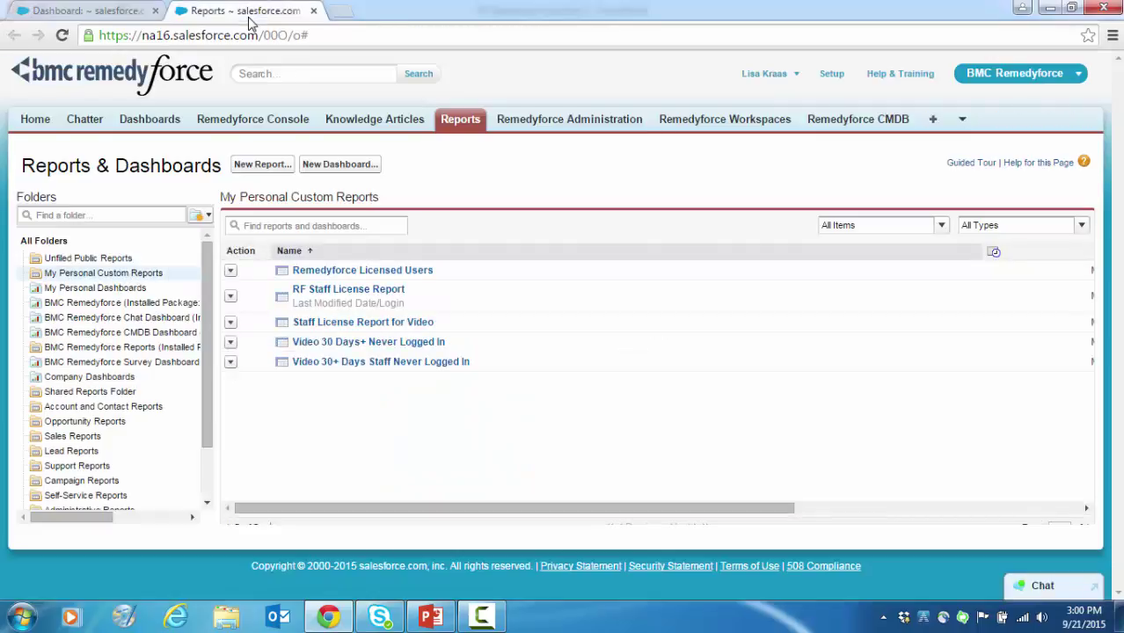
click(356, 323)
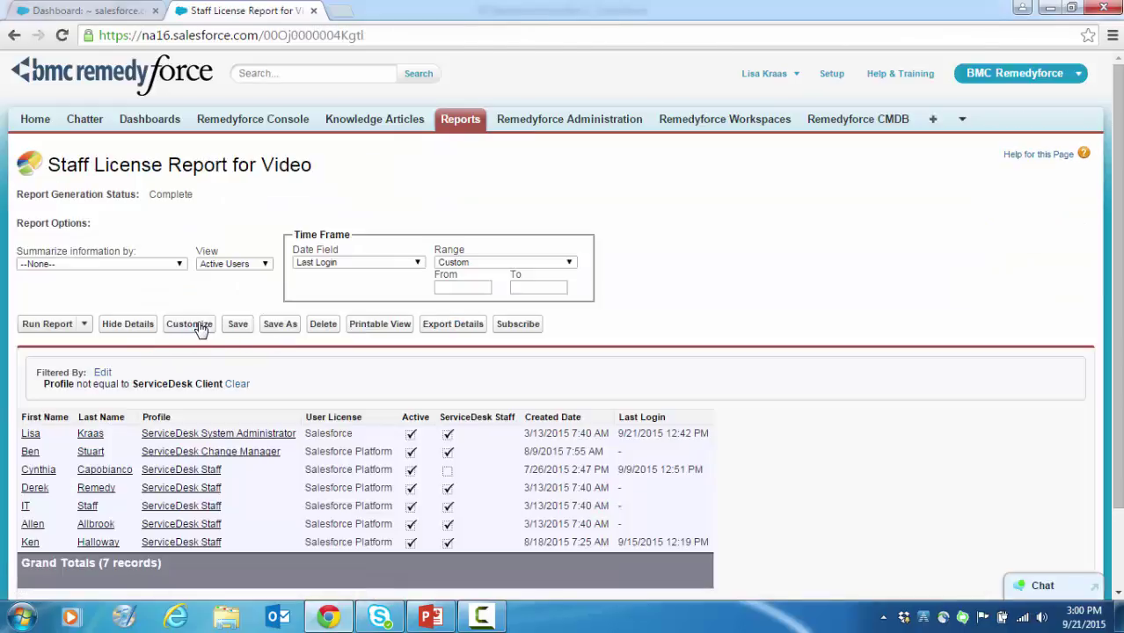
click(199, 325)
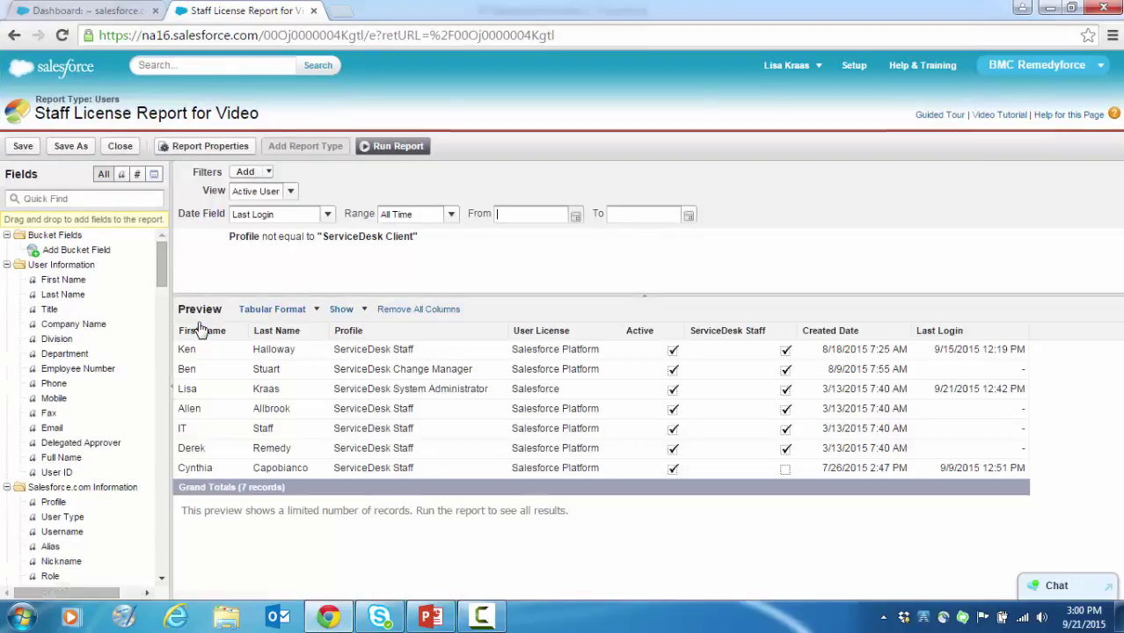
click(791, 336)
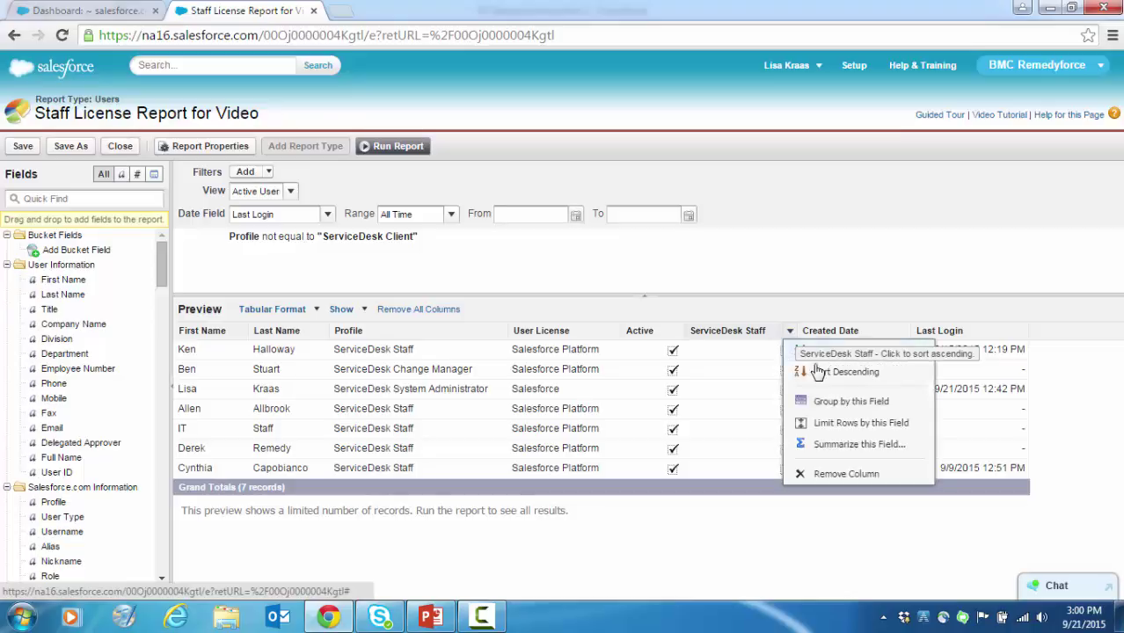
click(826, 403)
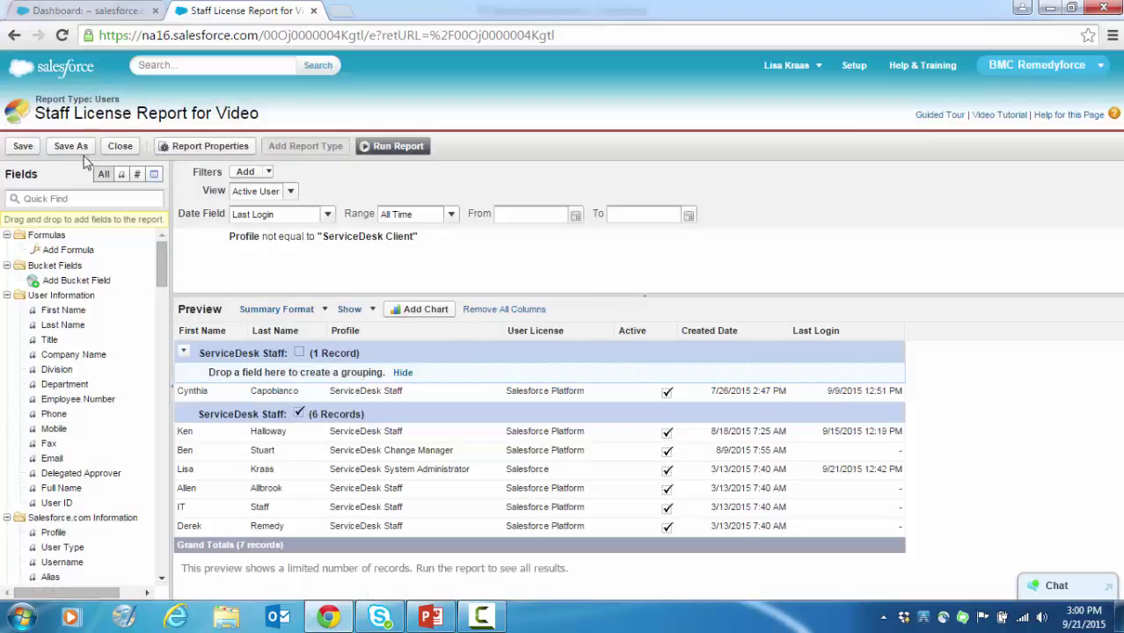
click(24, 148)
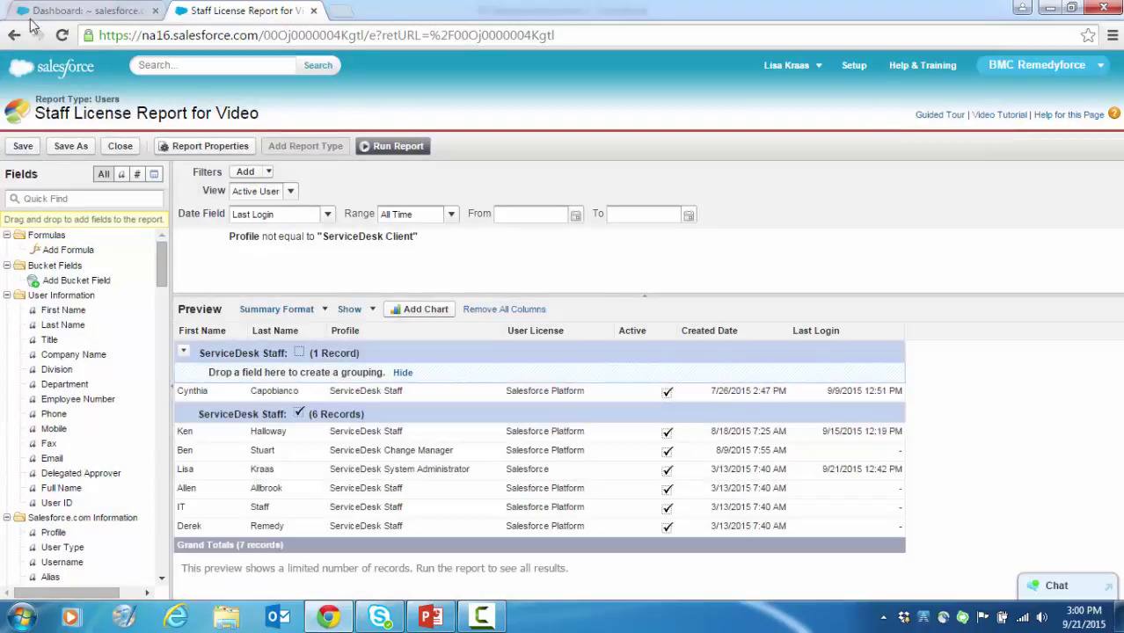
Set Staff License Report for Video as the source of the Admin Dashboard's gauge and make the gauge's column Wide.
click(79, 13)
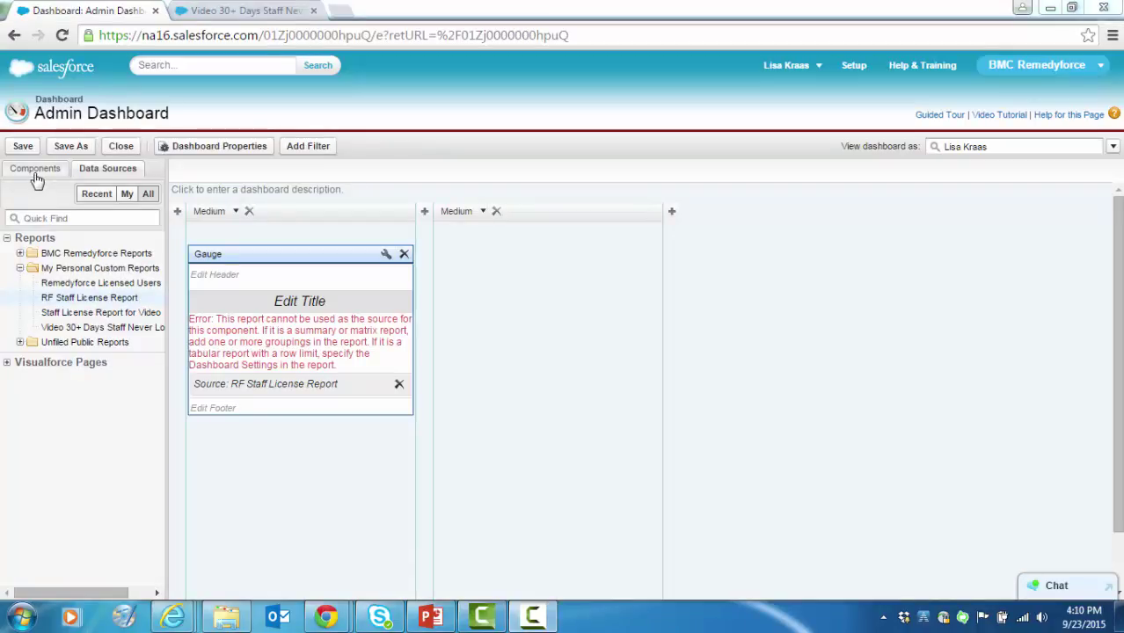
click(35, 168)
drag(65, 301, 290, 365)
click(112, 168)
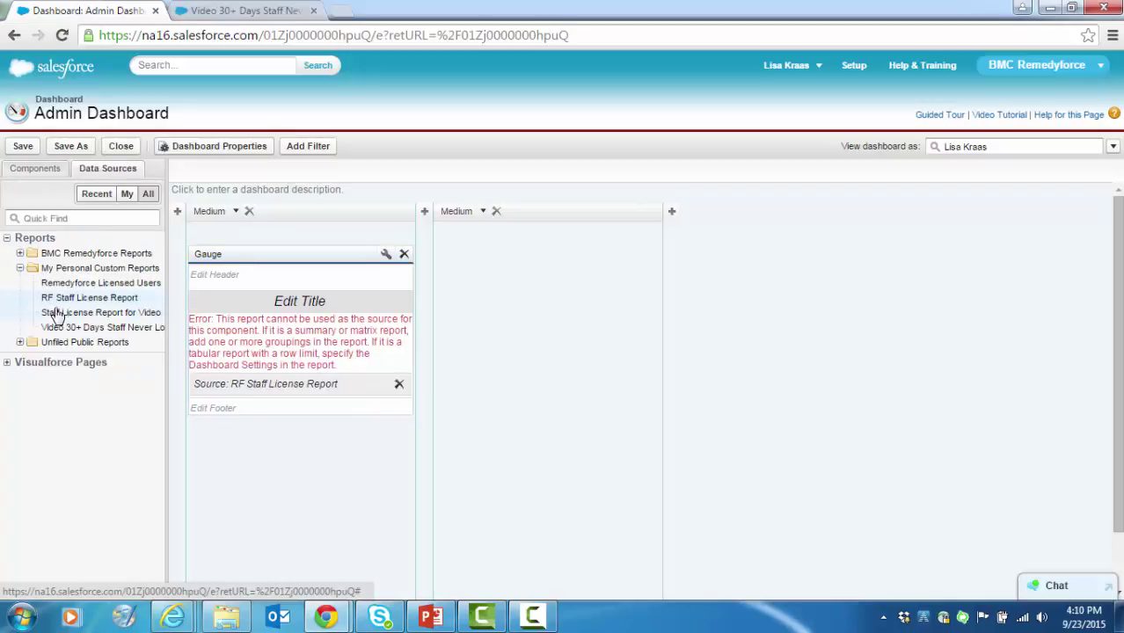
drag(60, 314, 248, 332)
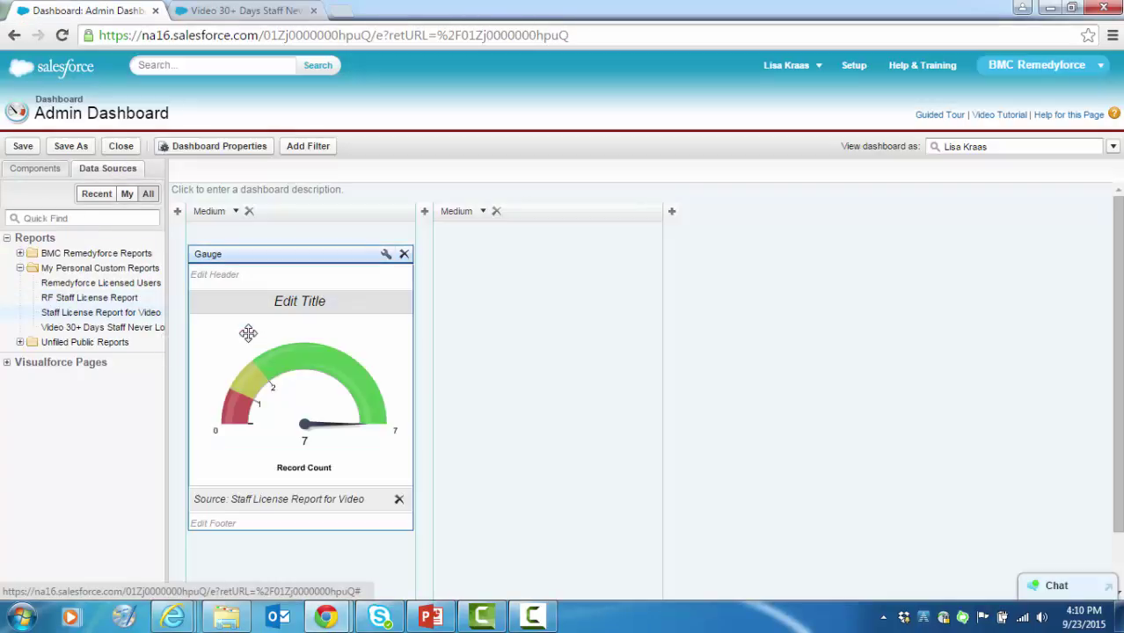
click(225, 212)
click(215, 267)
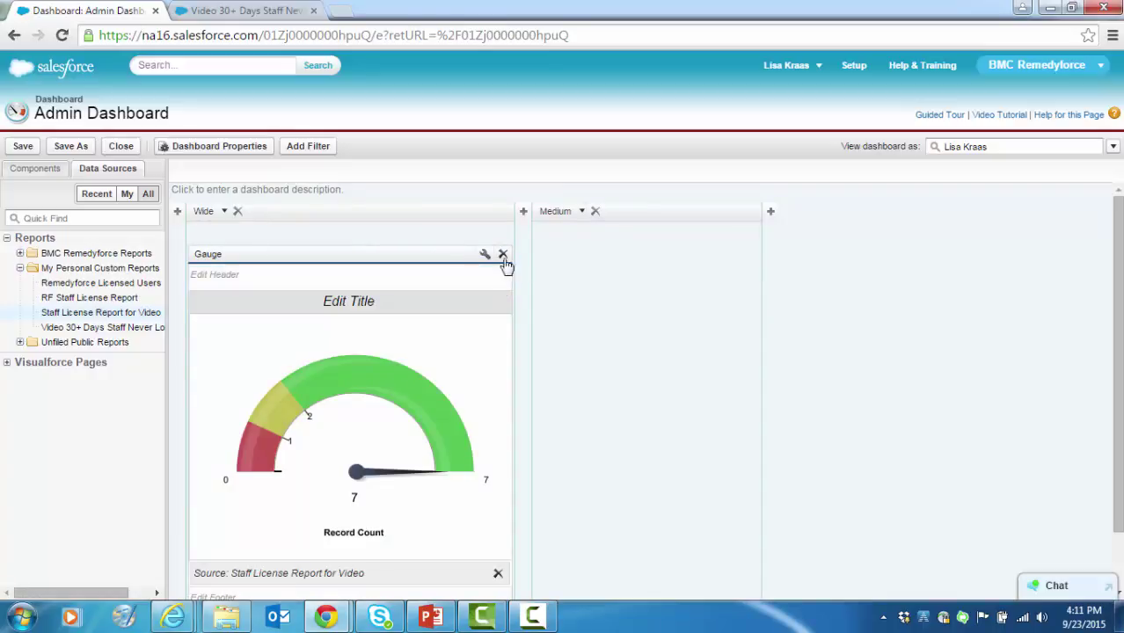
Set the gauge's maximum to 9, Breakpoint 2 to 6 and Breakpoint 1 to 3.
click(485, 255)
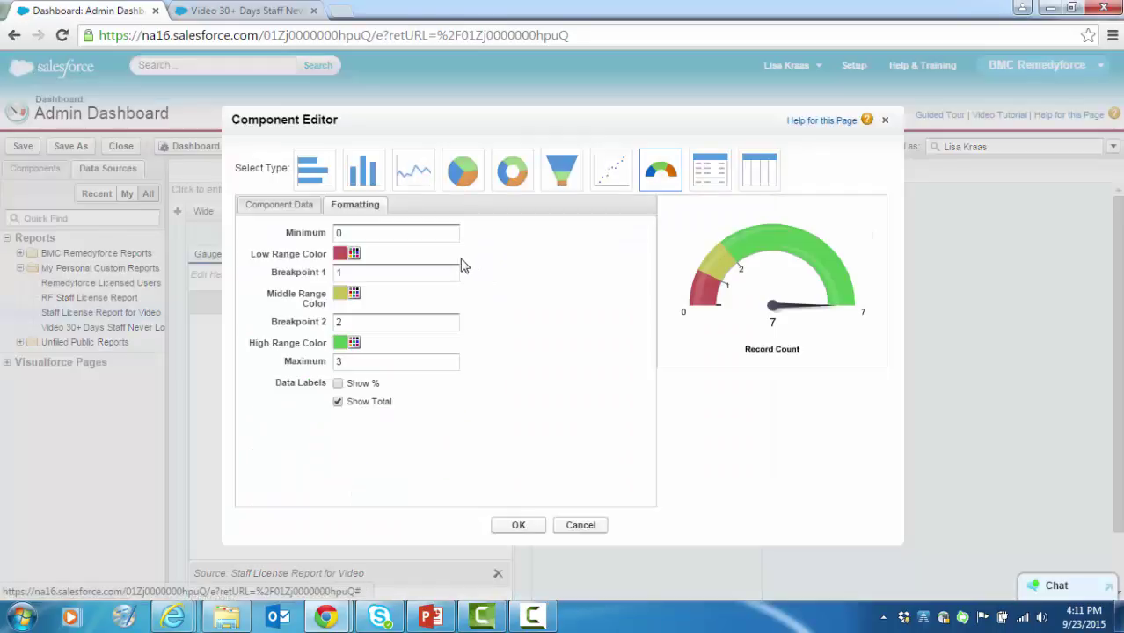
double_click(357, 361)
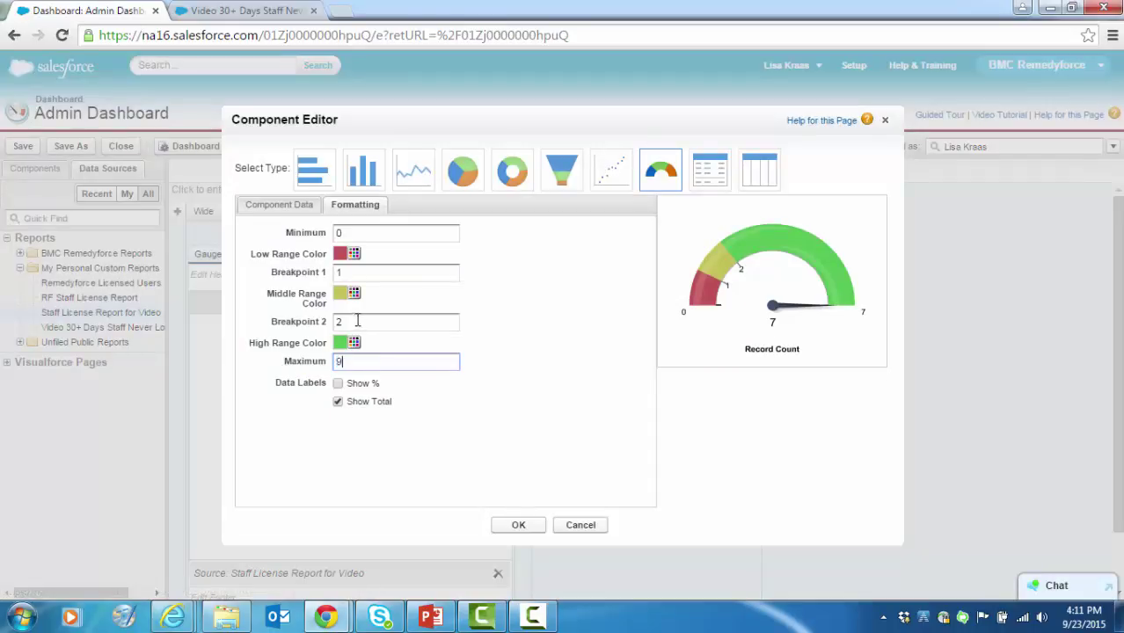
drag(359, 321, 315, 325)
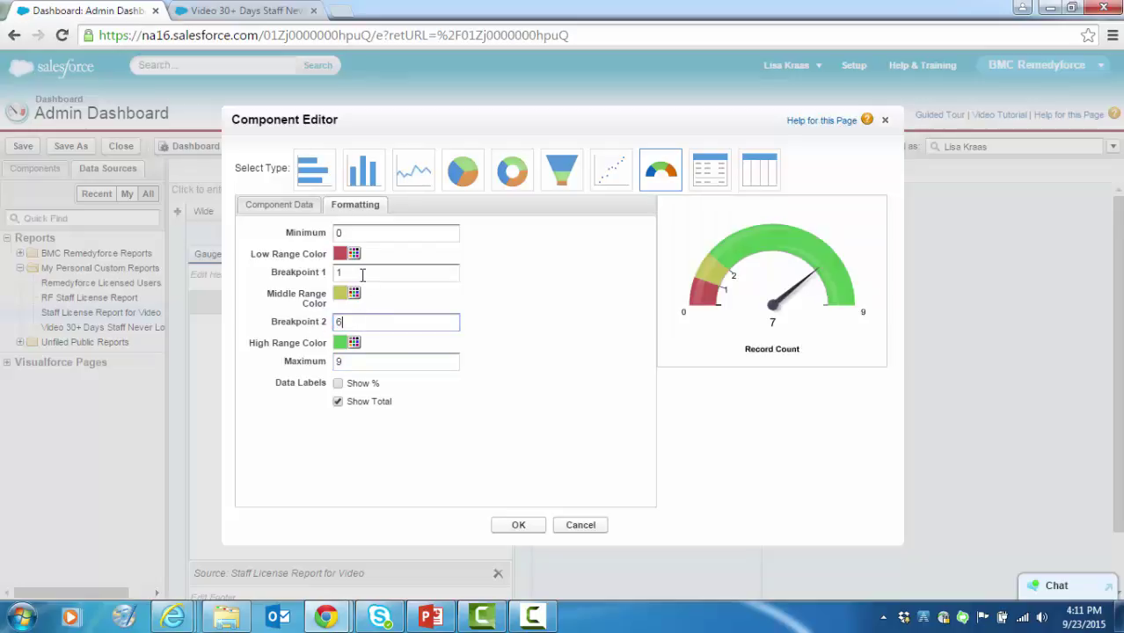
drag(359, 272, 259, 293)
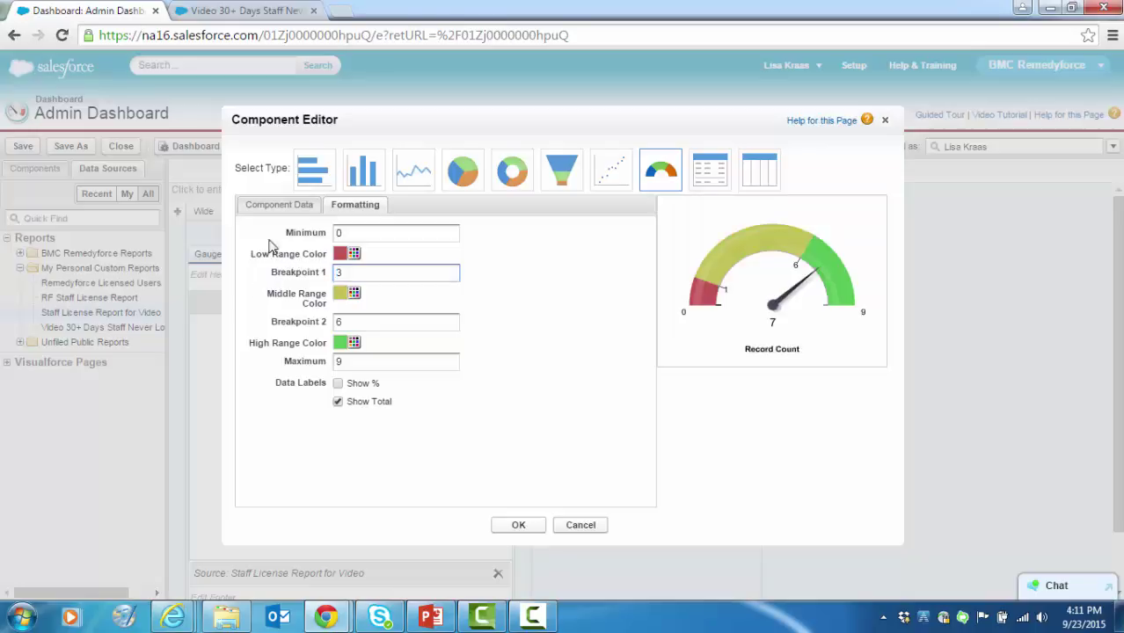
Change the gauge's low range color to green and its high range color to red, and apply the formatting.
click(356, 254)
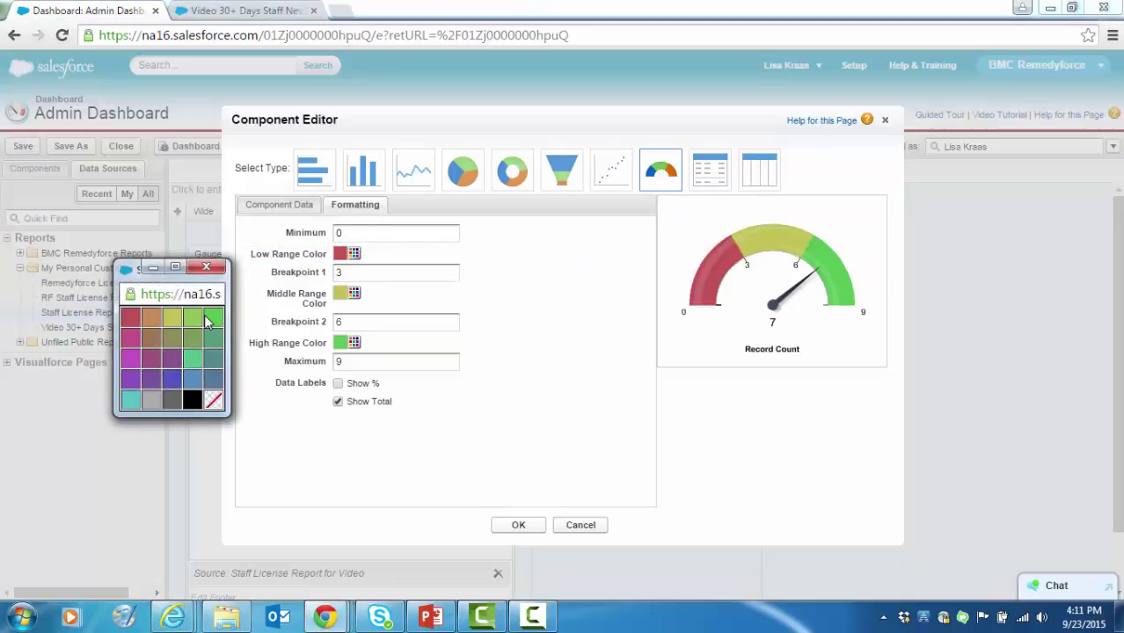
click(206, 319)
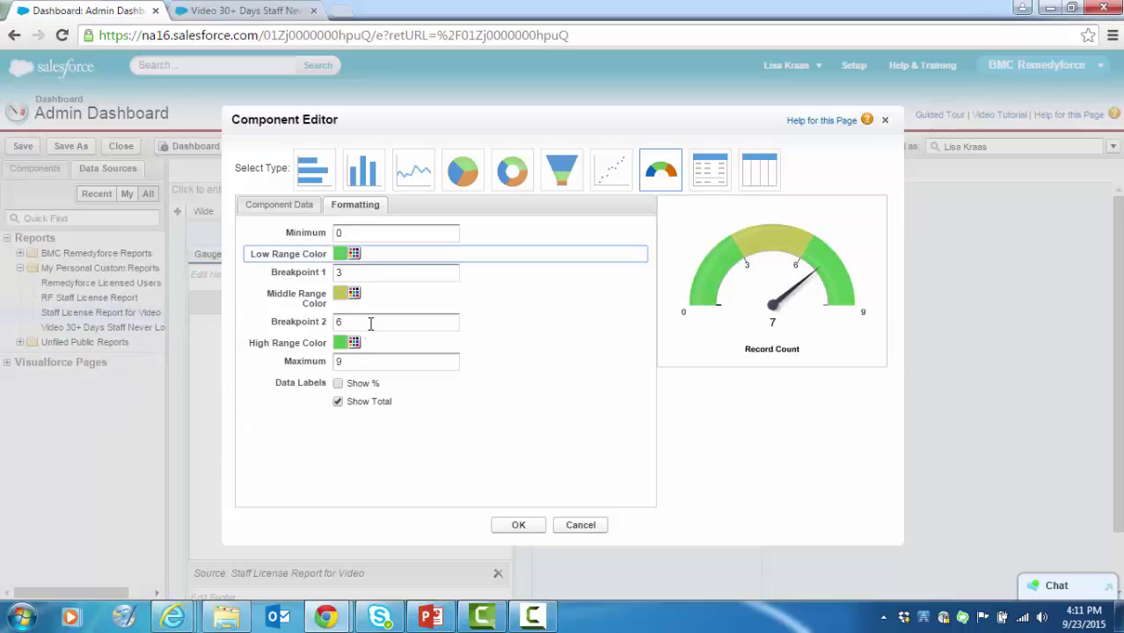
click(355, 343)
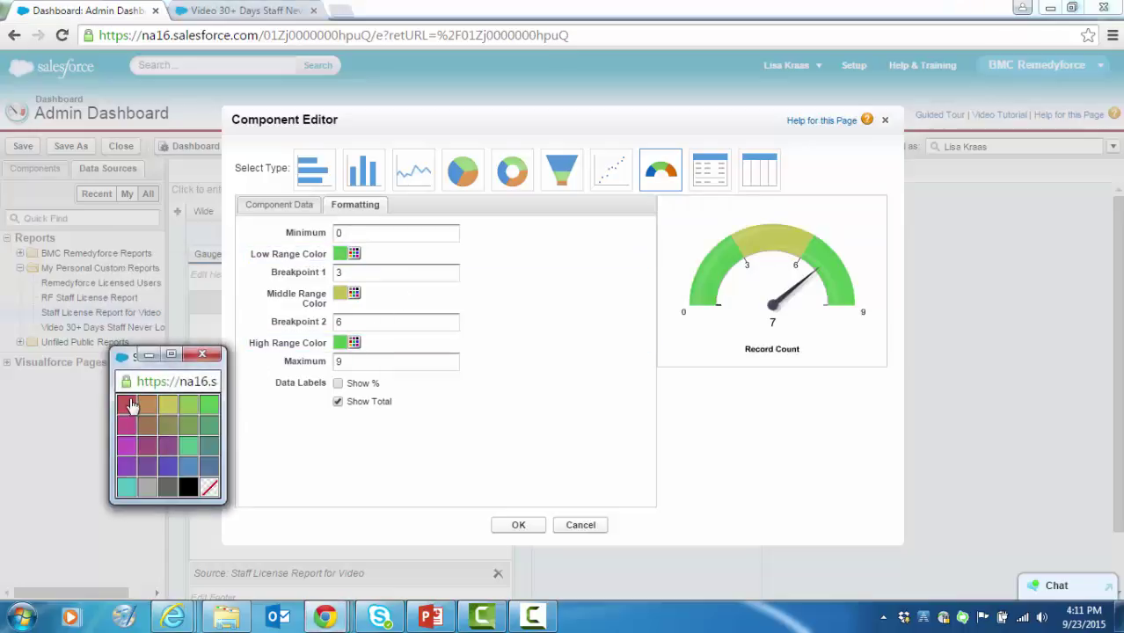
click(132, 407)
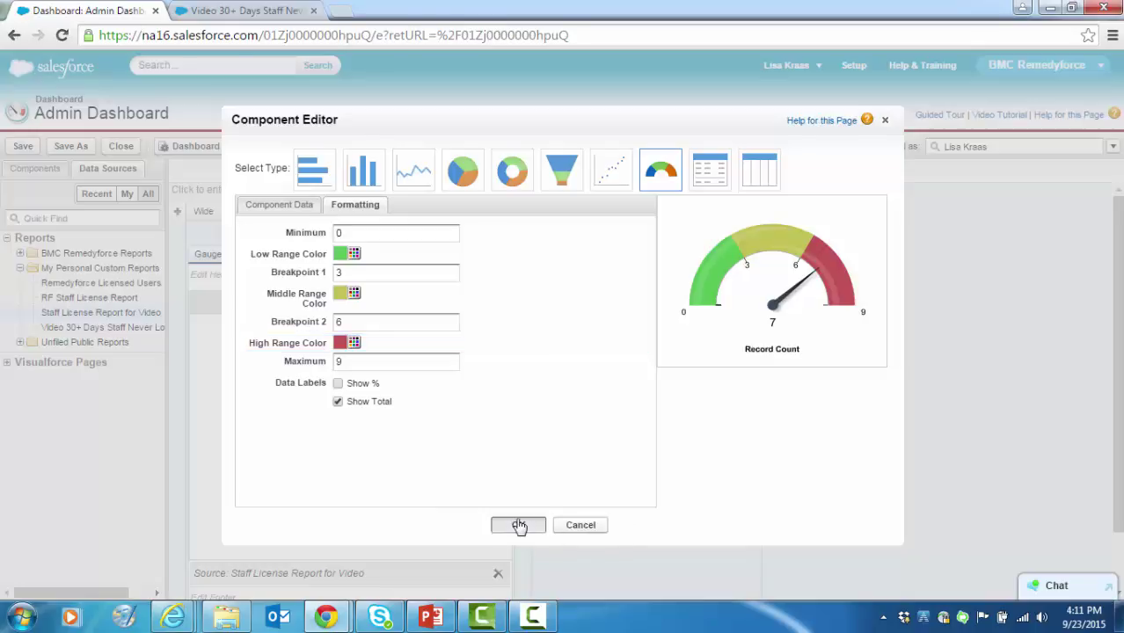
click(518, 525)
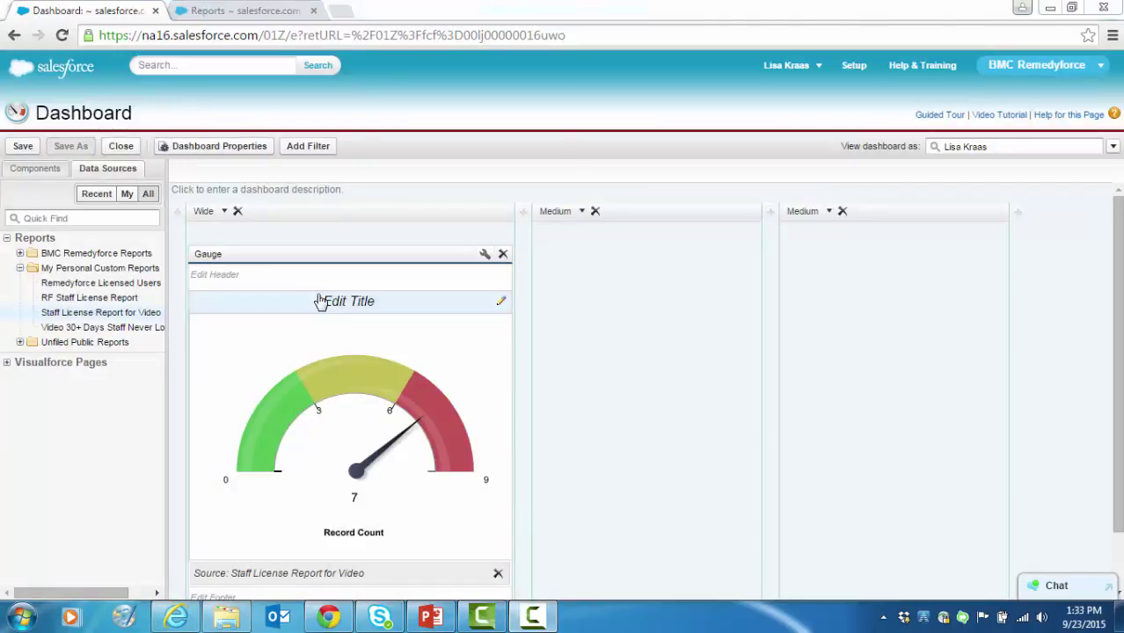
Title the gauge component "Remedyforce Staff Users".
click(354, 300)
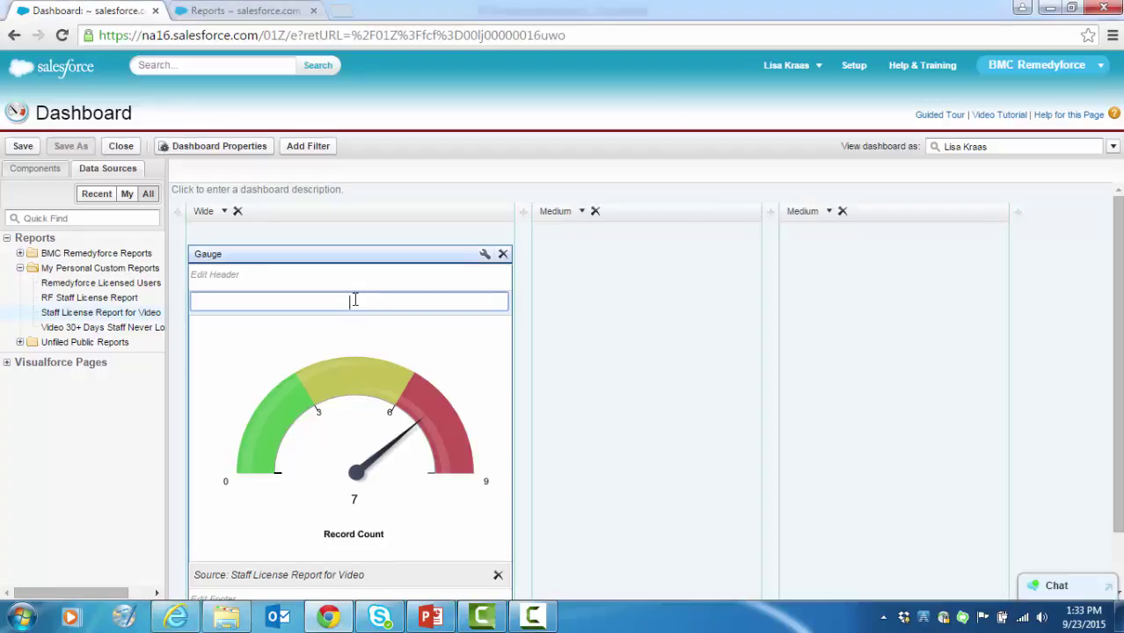
text(Remedyforce Staff U)
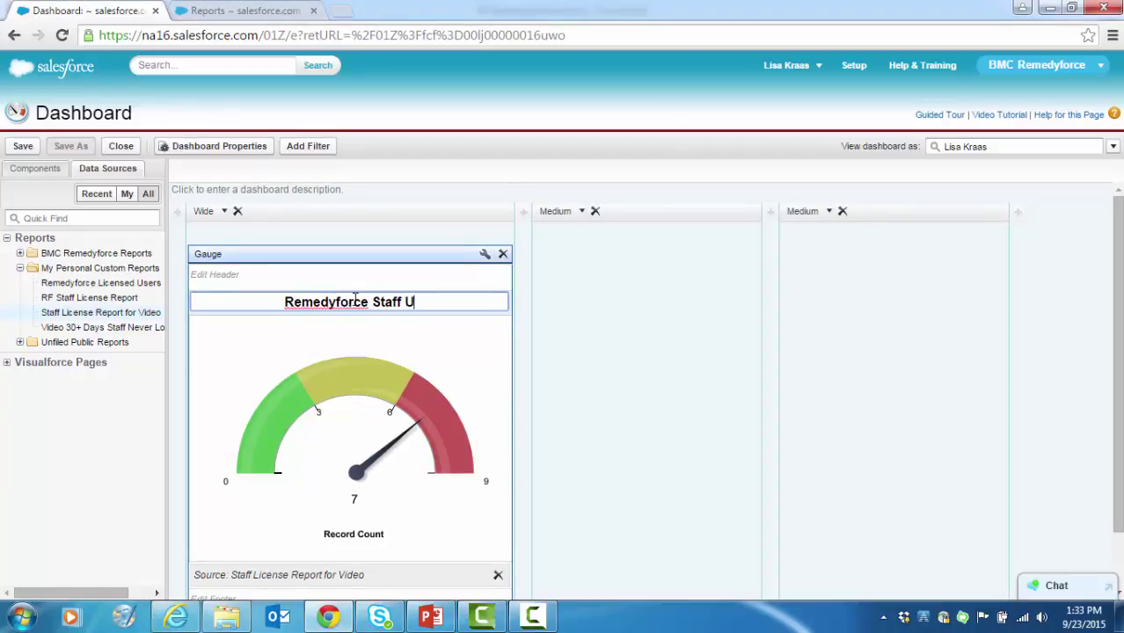
text(sers)
click(641, 338)
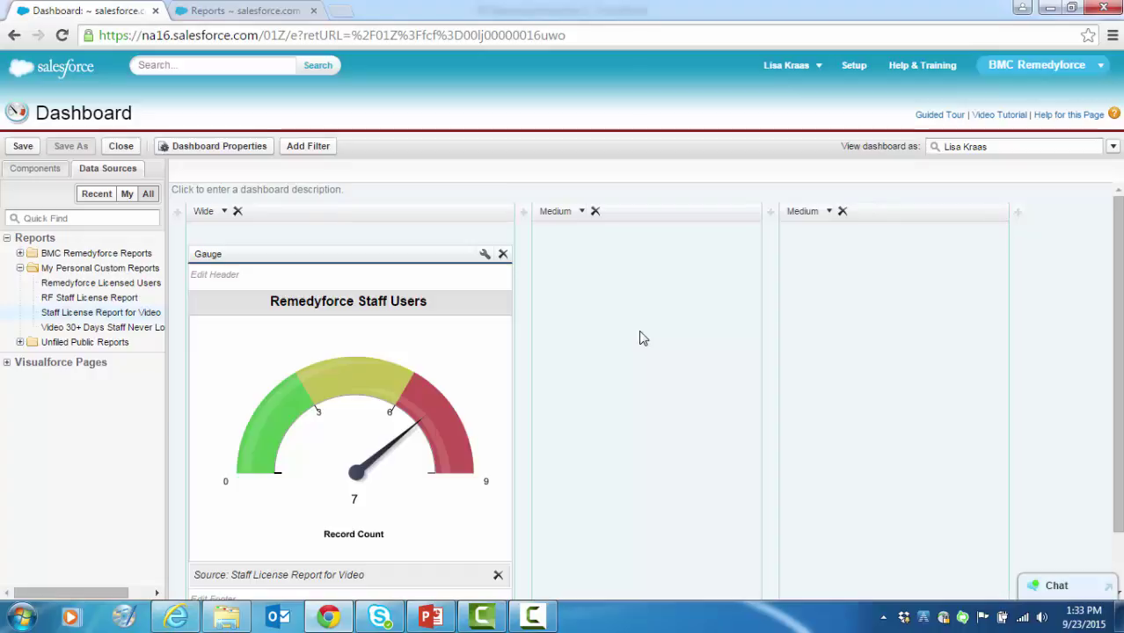
Save the dashboard as "Admin Dashboard" with the unique name Admin_Dashboard in My Personal Dashboards.
click(22, 146)
click(545, 275)
text(Admin Dashboard)
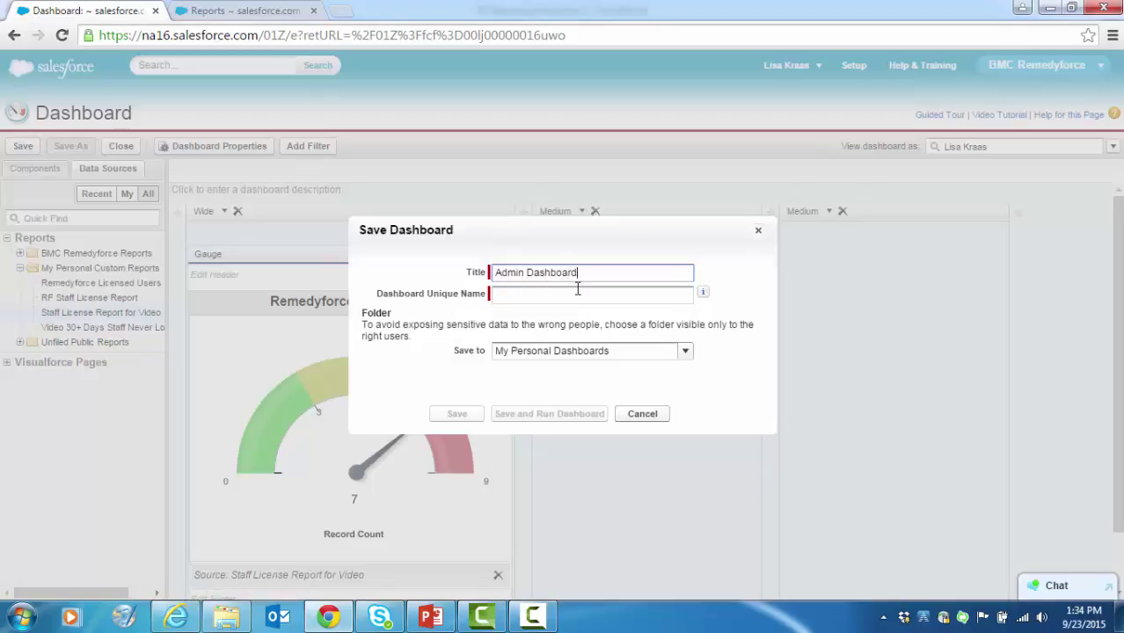
click(577, 297)
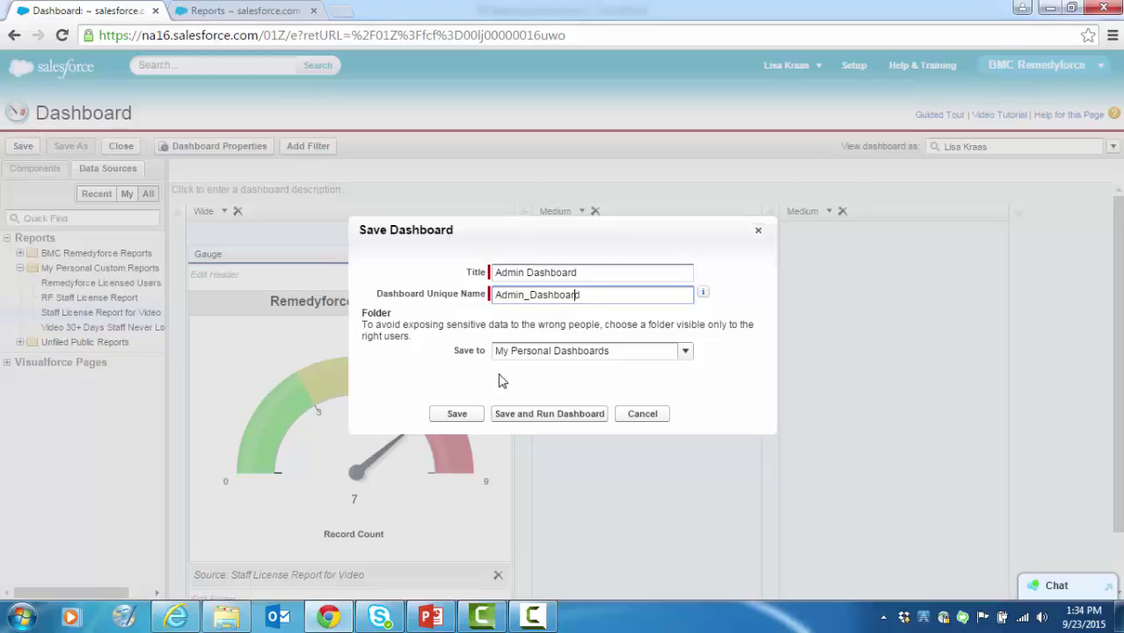
click(452, 416)
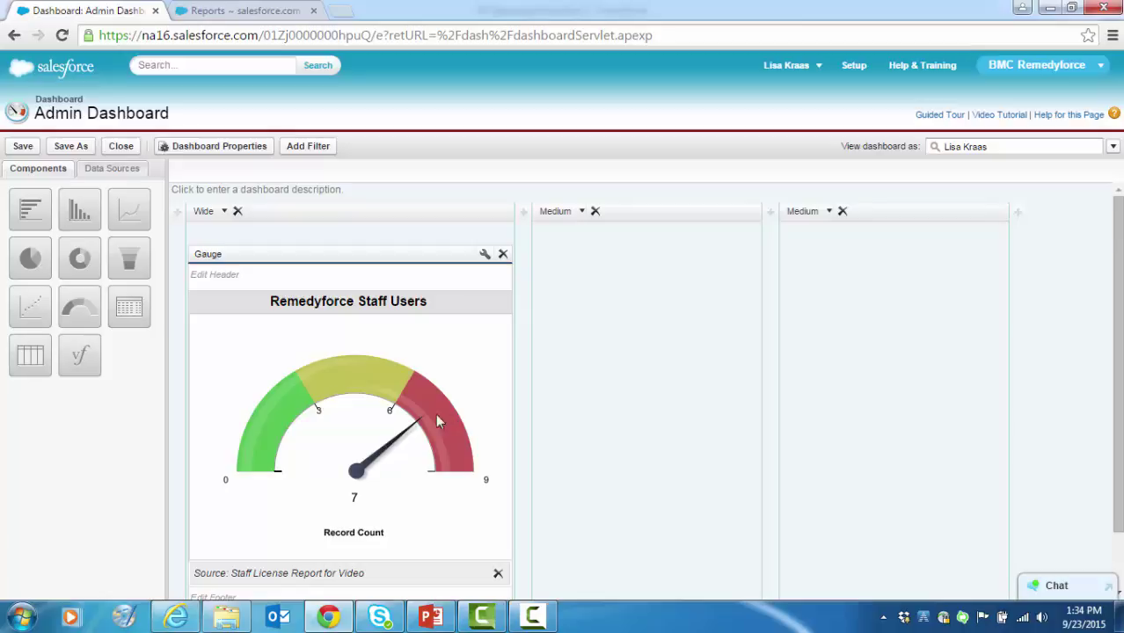
Open the Video 30+ Days Staff Never Logged In report from My Personal Custom Reports to examine its grouping and filters.
click(239, 11)
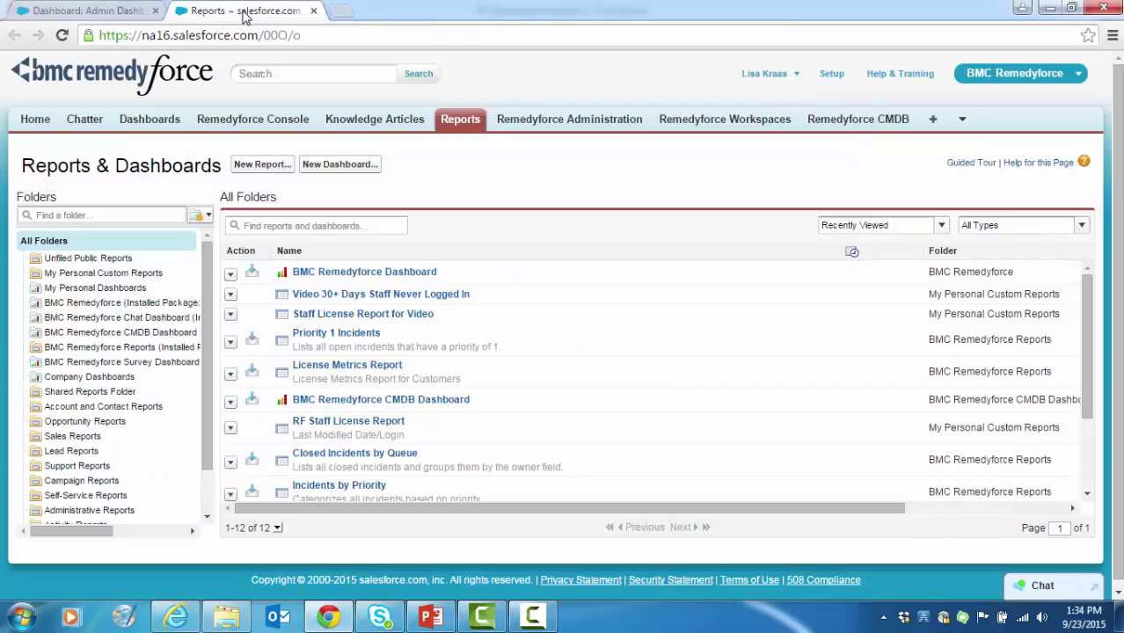
click(72, 274)
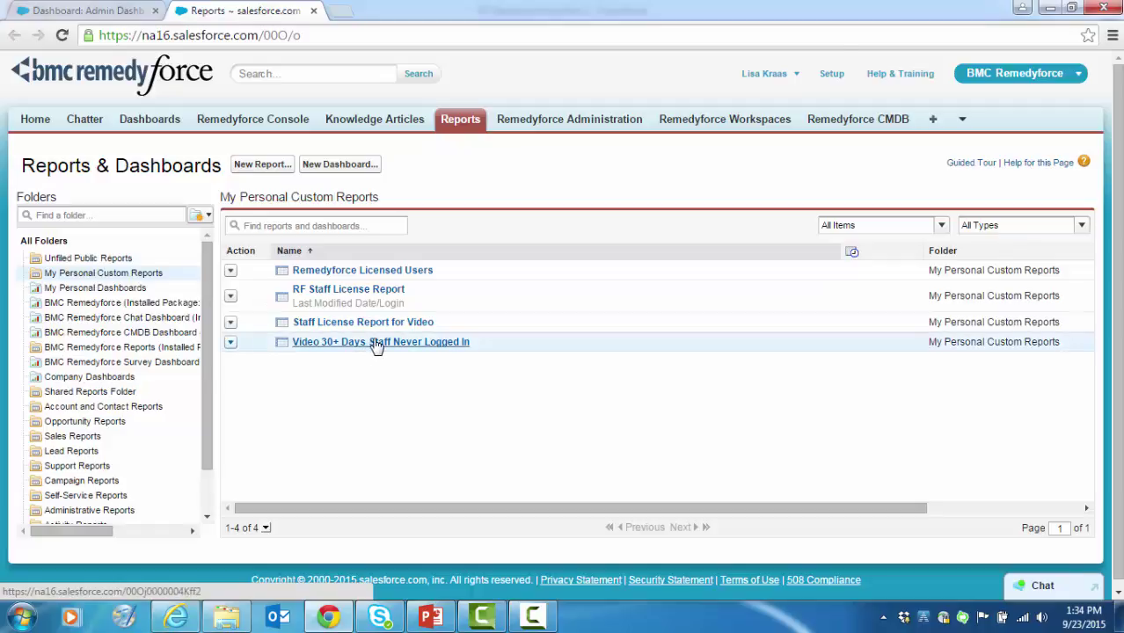
click(376, 343)
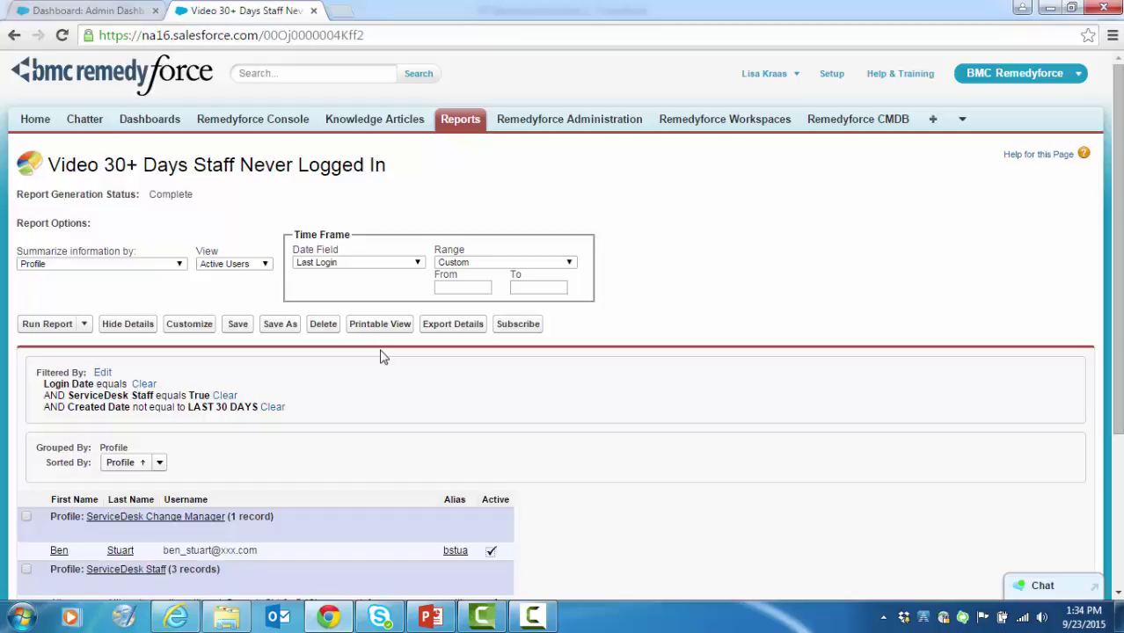
Add a horizontal bar chart to the Admin Dashboard's second column, with Video 30+ Days Staff Never Logged In as its data source.
click(98, 12)
drag(29, 215, 700, 394)
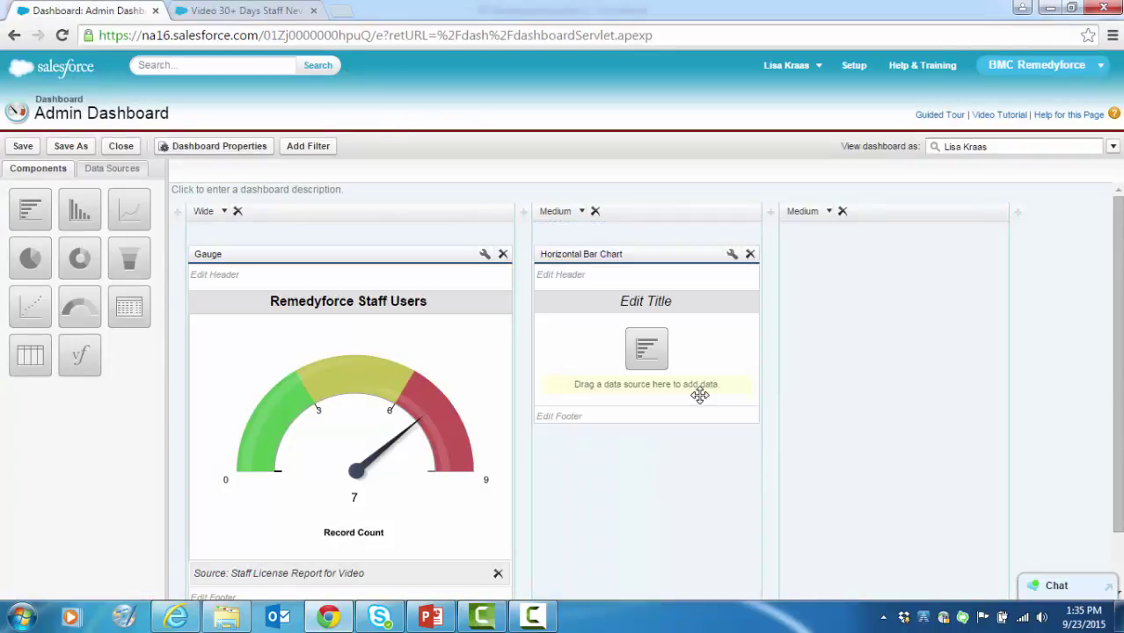
click(118, 168)
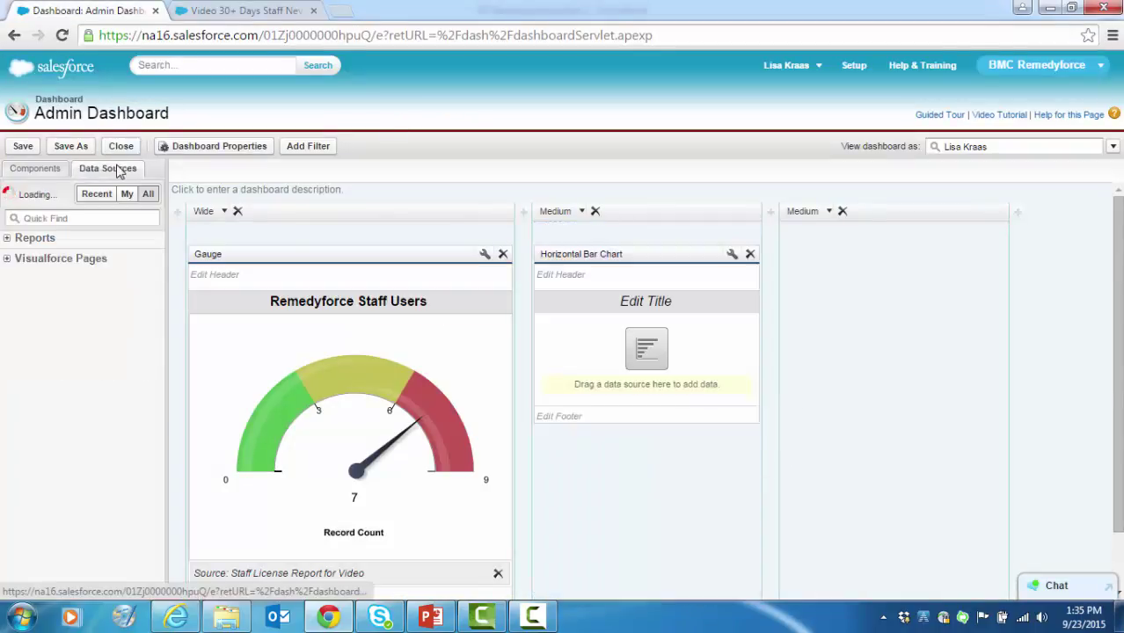
click(7, 238)
click(19, 268)
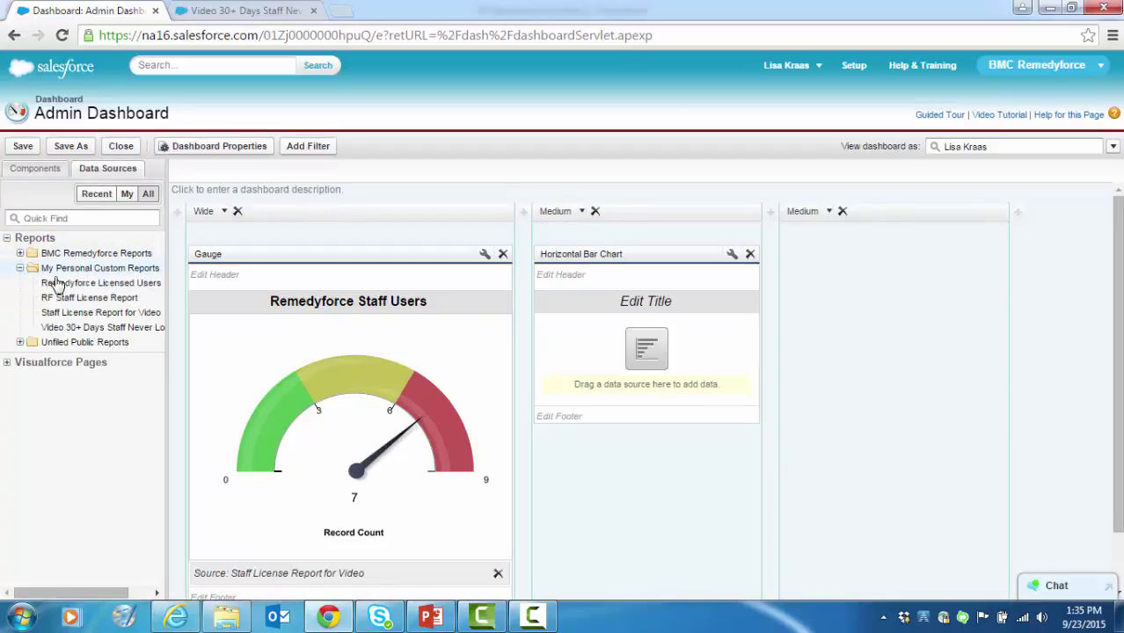
drag(76, 328, 596, 356)
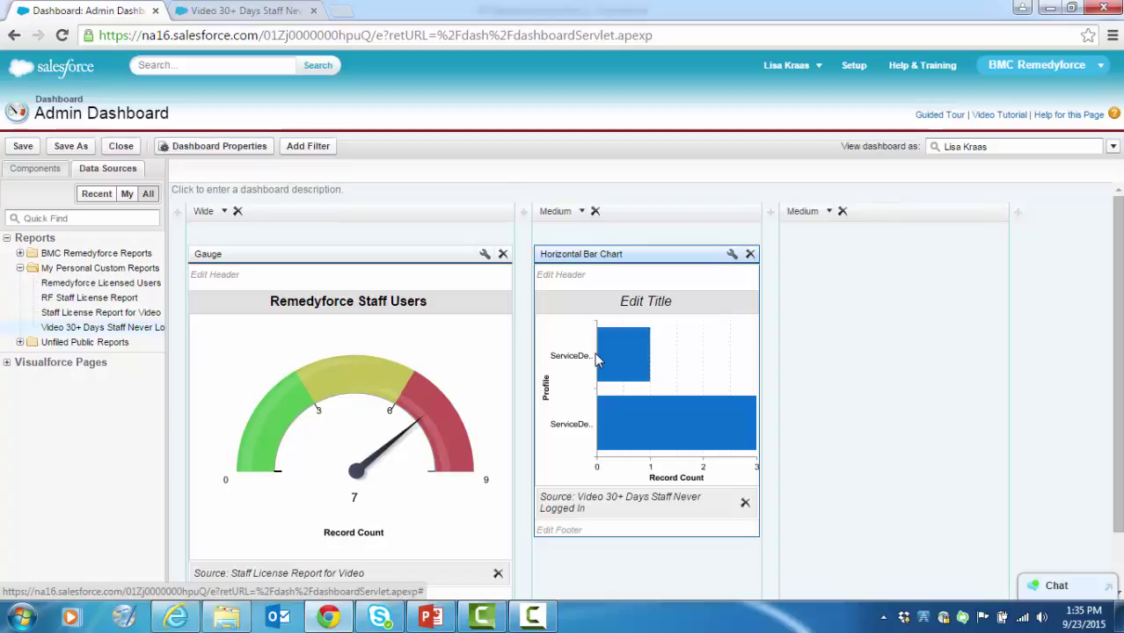
Title the bar chart "30+ Days Staff Not Logged In" and make its column Wide.
click(649, 301)
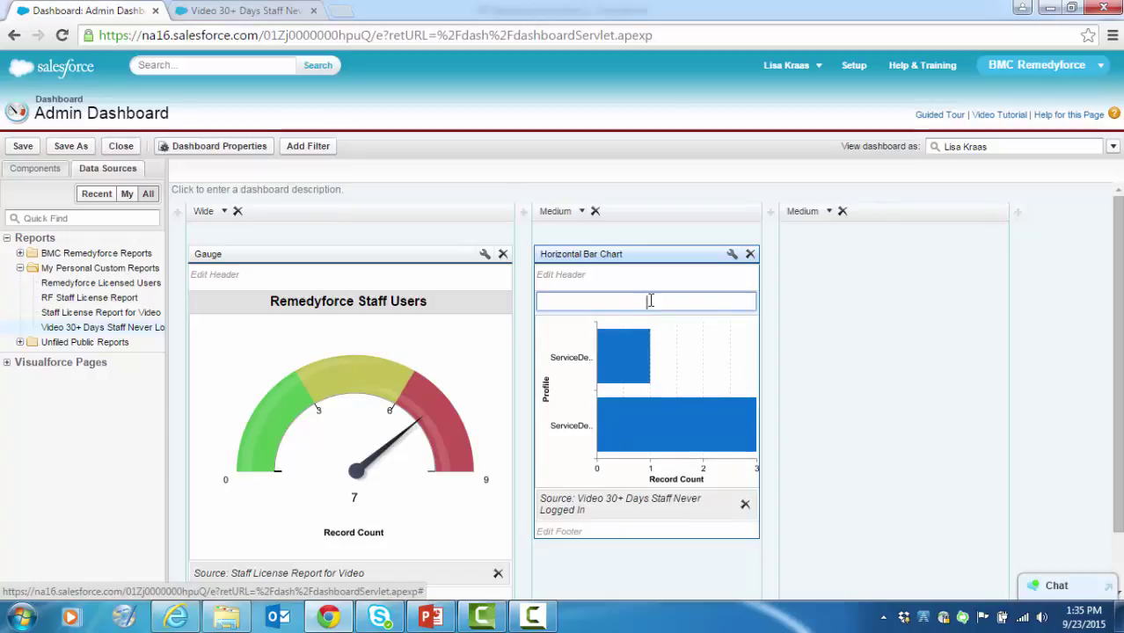
text(30+ Days Staff Not Logged In)
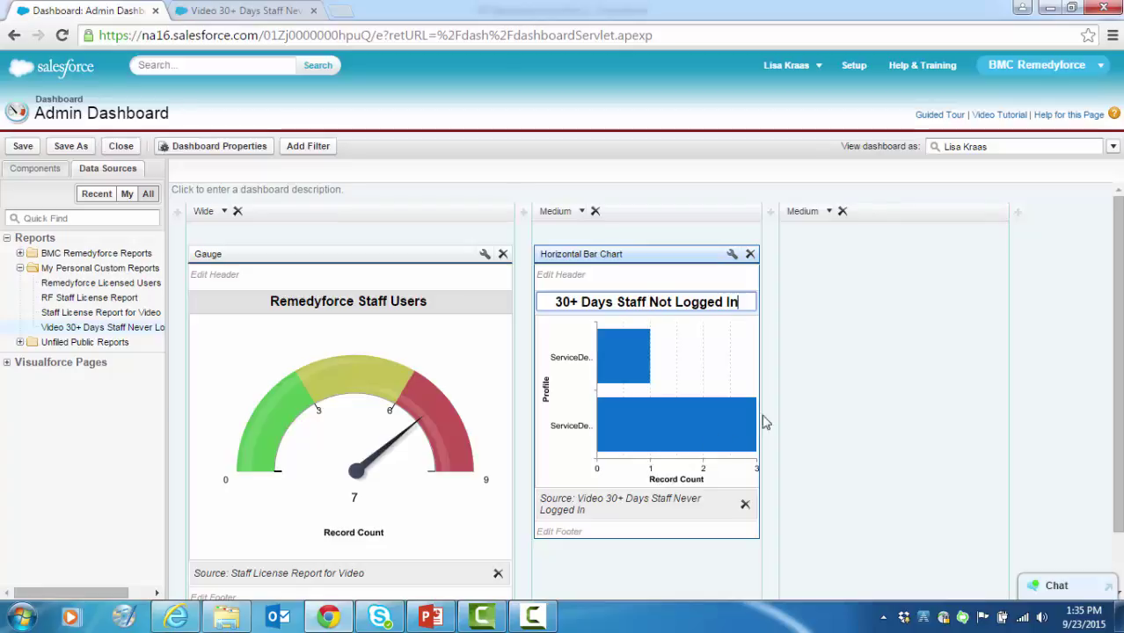
click(583, 213)
click(582, 212)
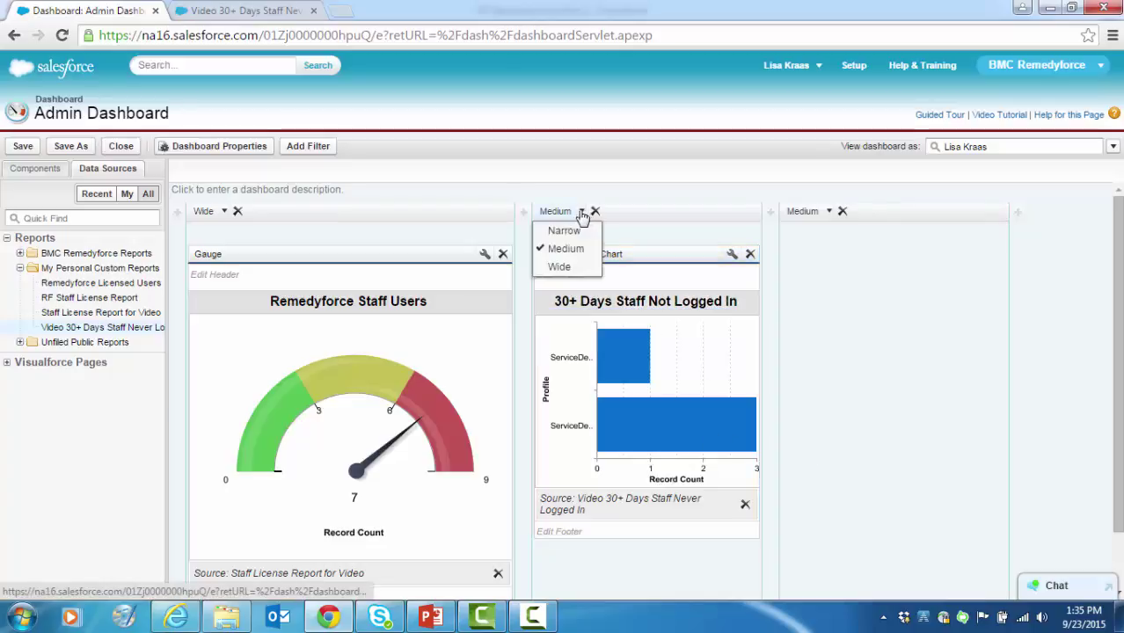
click(559, 266)
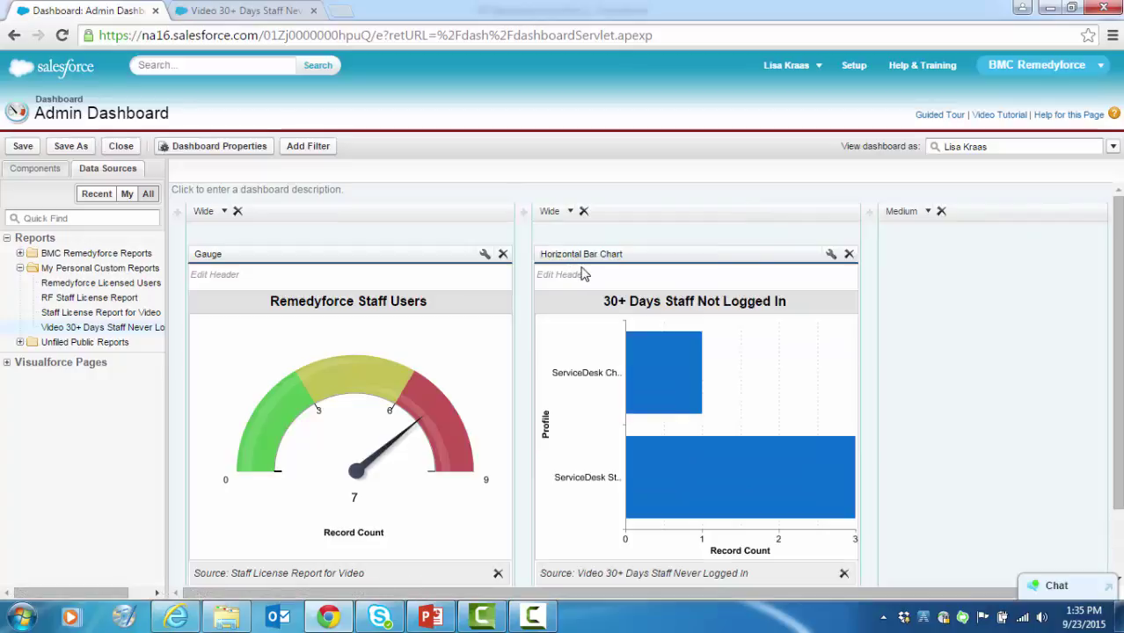
Turn on Show Values in the horizontal bar chart's data label formatting.
click(830, 255)
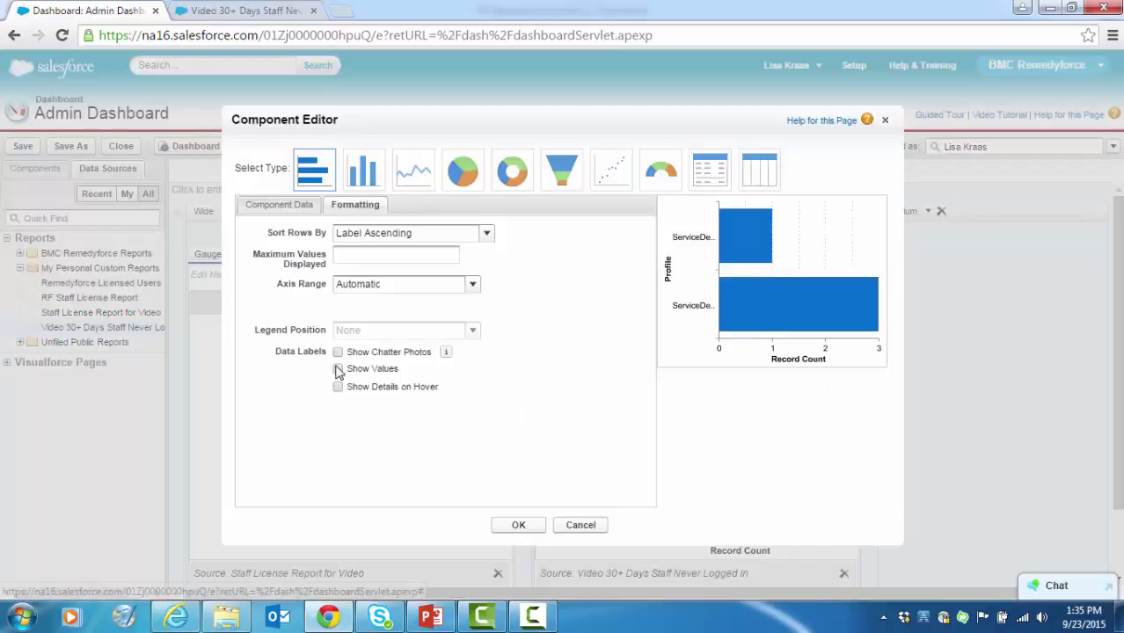
click(338, 368)
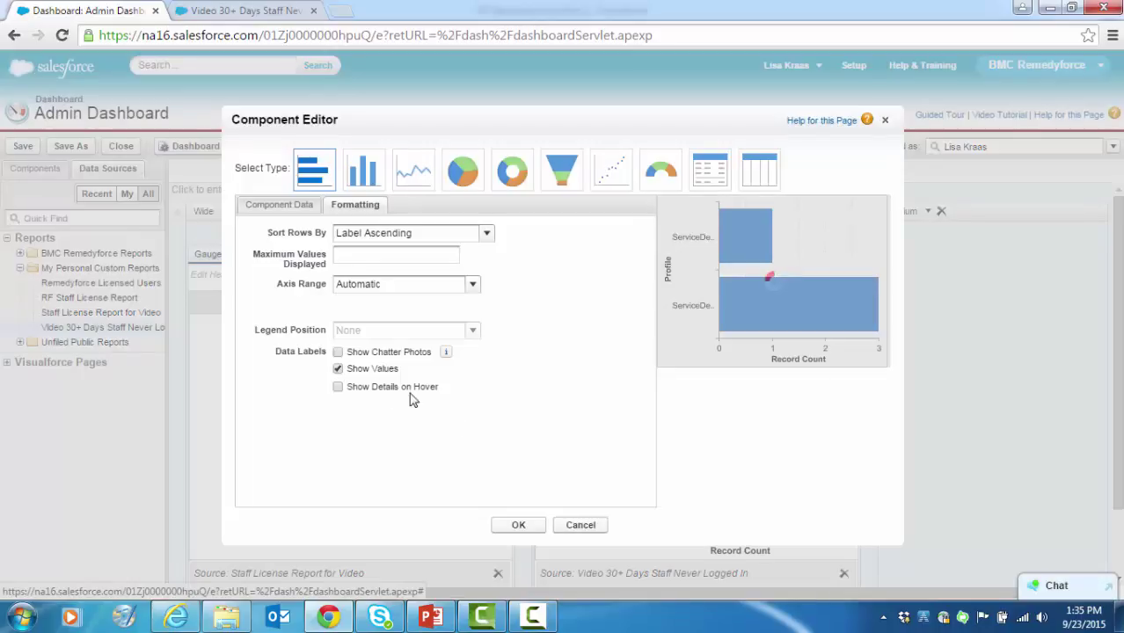
click(521, 525)
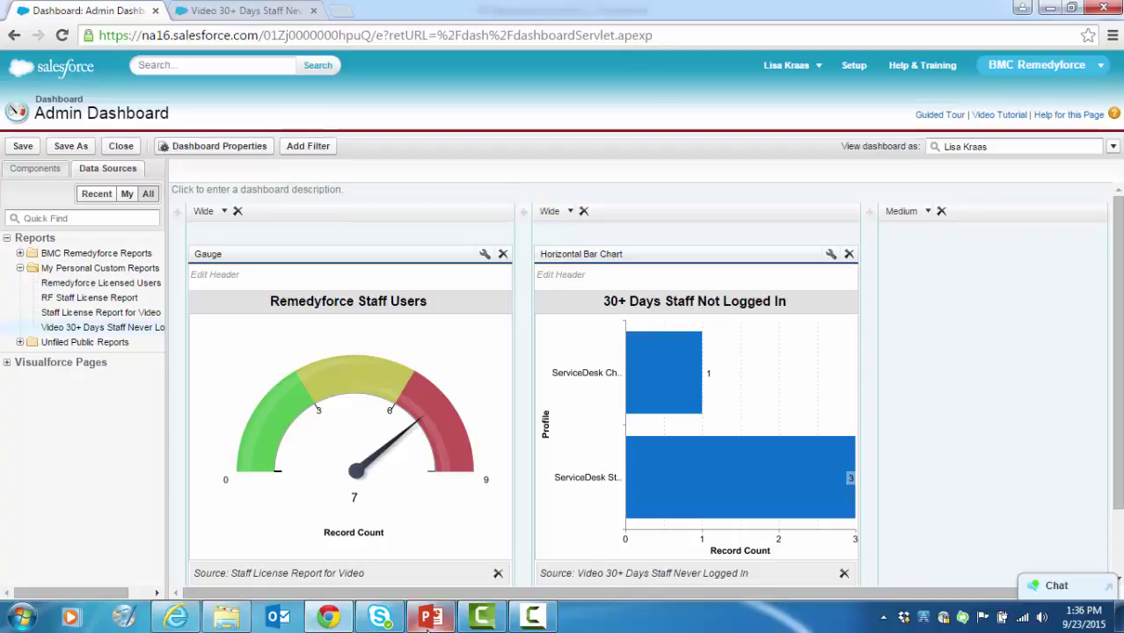
Switch to the RF Reporting Preso Part 2 presentation in PowerPoint to view its closing slide.
mouse_move(428, 621)
click(424, 527)
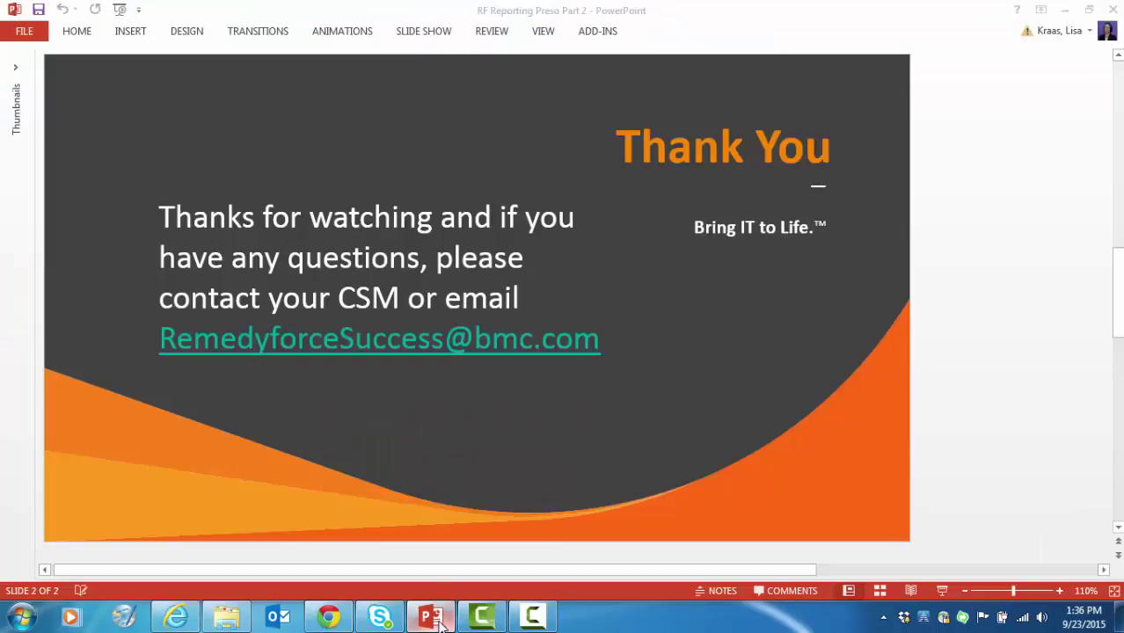